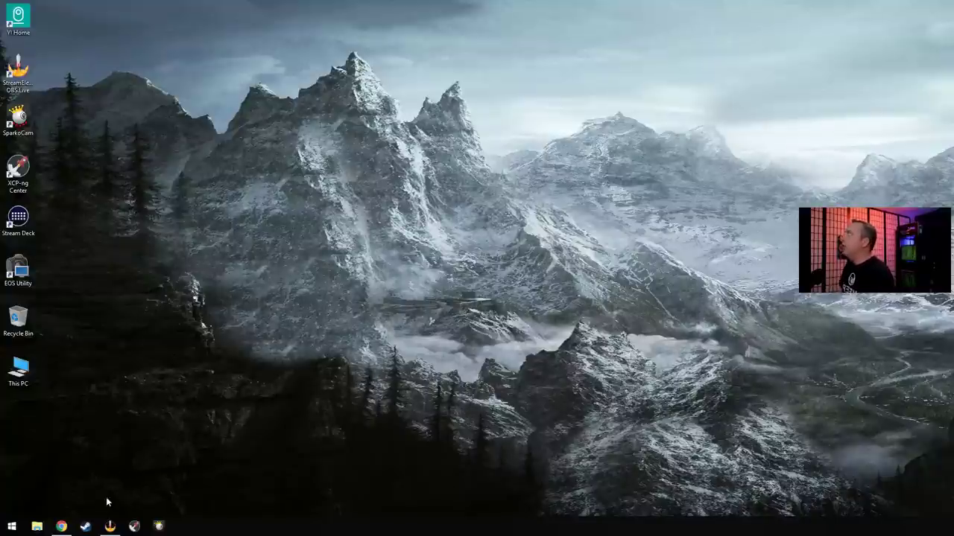
- Open the Start app list, then launch Device Manager from the Win+X menu and close it
{"action": "left_click", "coordinate": [13, 527]}
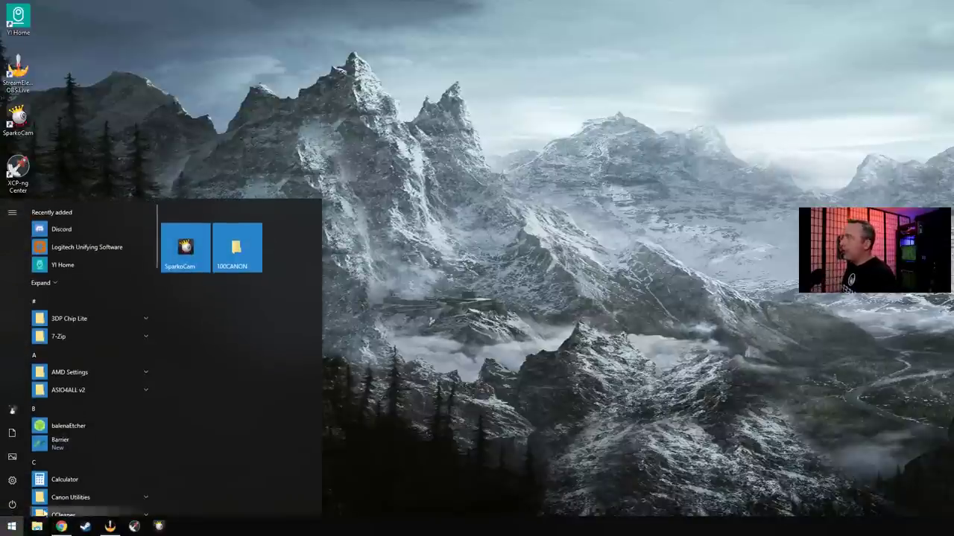
{"action": "right_click", "coordinate": [12, 529]}
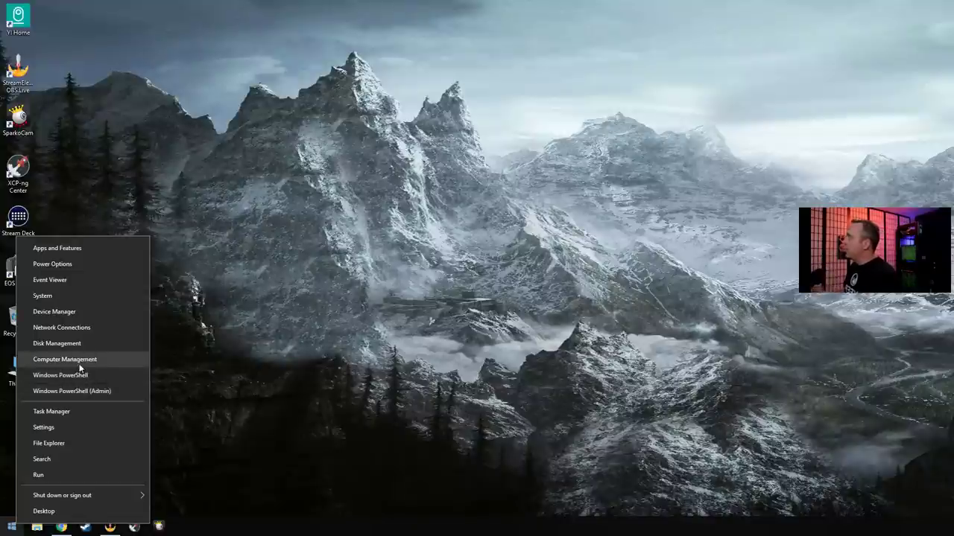
{"action": "left_click", "coordinate": [68, 311]}
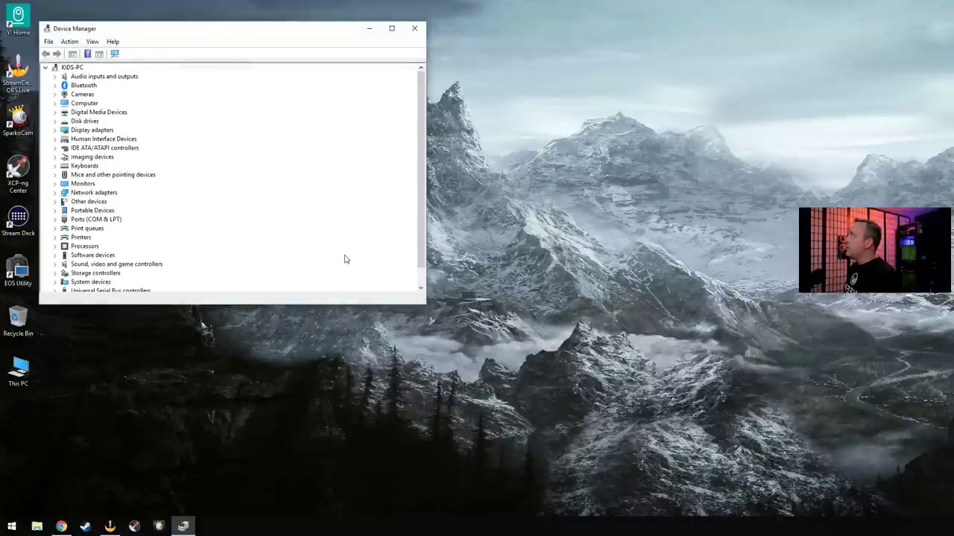
{"action": "left_click", "coordinate": [414, 29]}
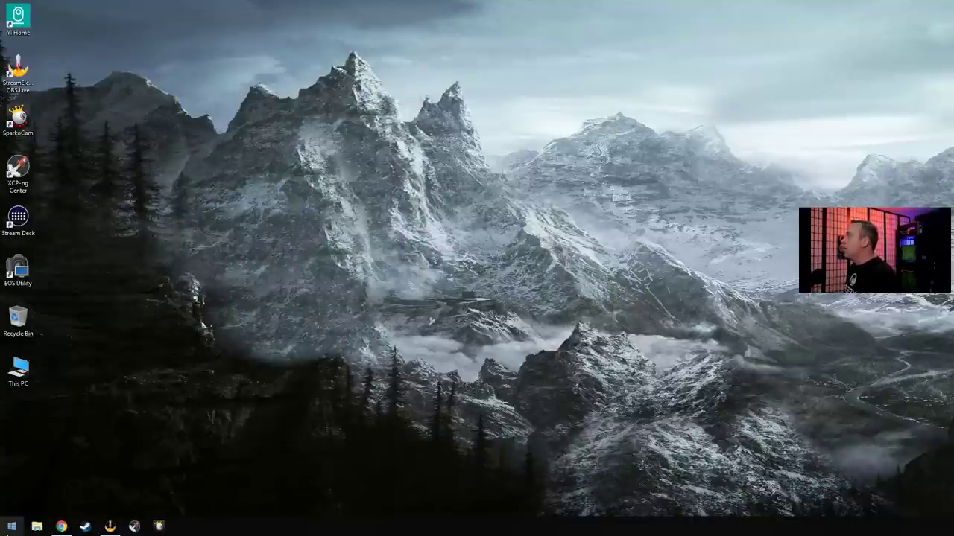
- In the installed apps settings, reveal the uninstall options for CPUID CPU-Z 1.85
{"action": "right_click", "coordinate": [11, 526]}
{"action": "left_click", "coordinate": [69, 254]}
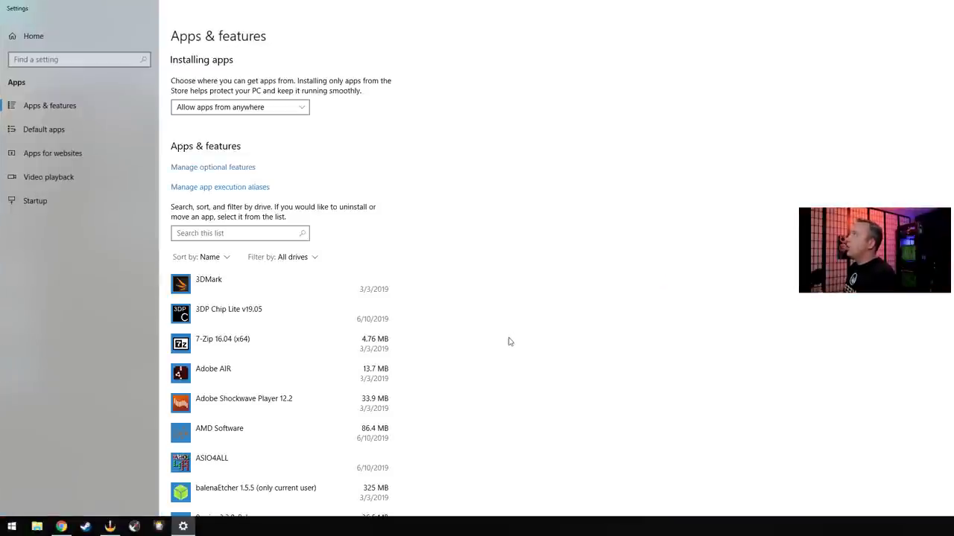
{"action": "scroll", "coordinate": [328, 316], "scroll_direction": "down", "scroll_amount": 7}
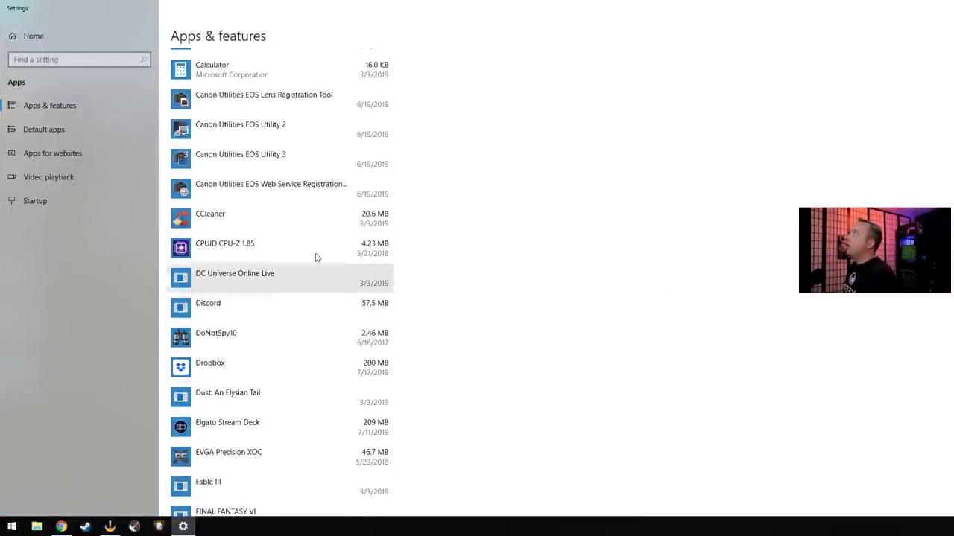
{"action": "left_click", "coordinate": [216, 242]}
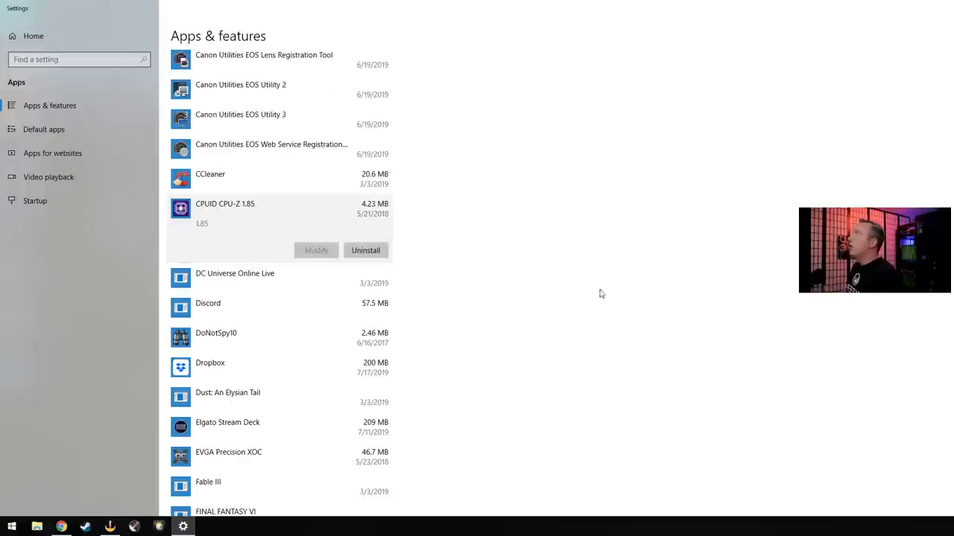
{"action": "scroll", "coordinate": [600, 295], "scroll_direction": "up", "scroll_amount": 10}
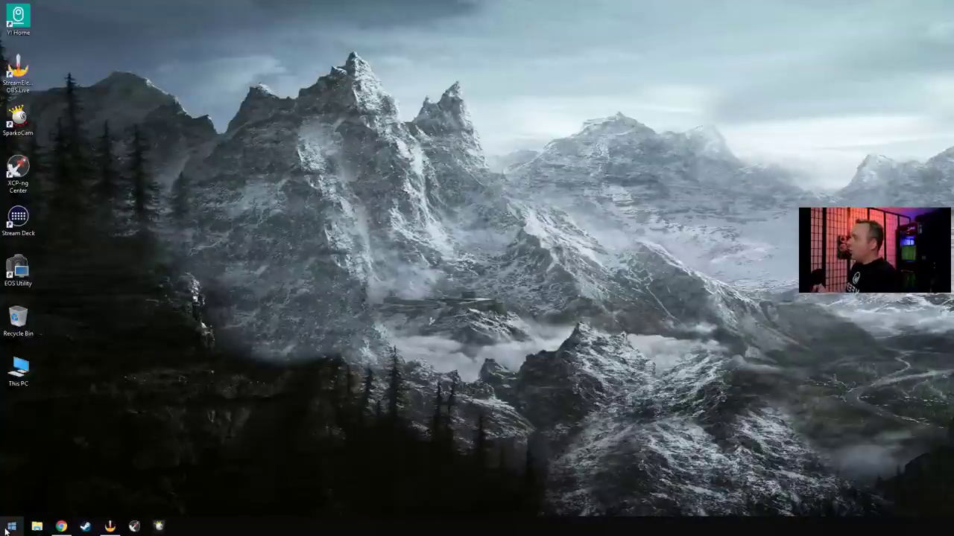
- Run appwiz.cpl to view Programs and Features, then close it
{"action": "right_click", "coordinate": [9, 527]}
{"action": "left_click", "coordinate": [36, 479]}
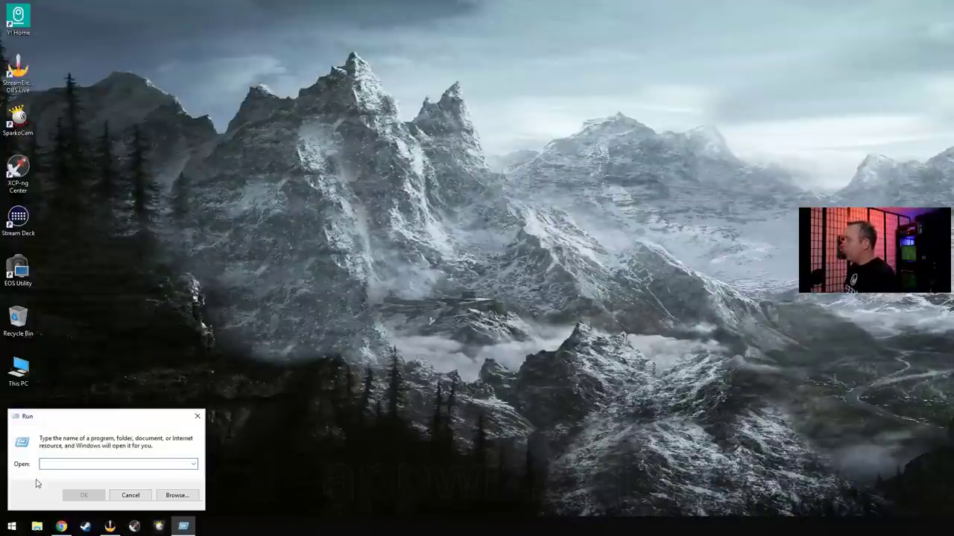
{"action": "type", "text": "appwiz.cpl"}
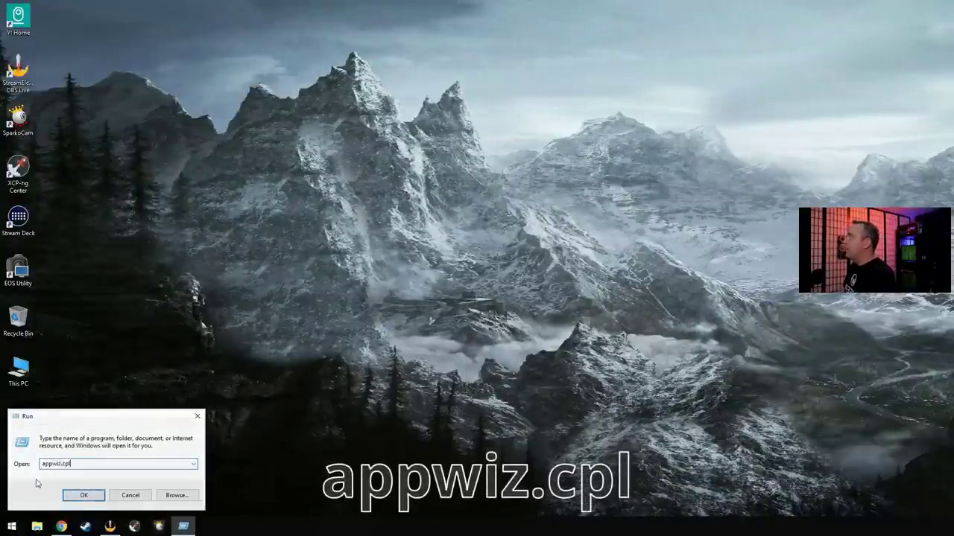
{"action": "key", "text": "Return"}
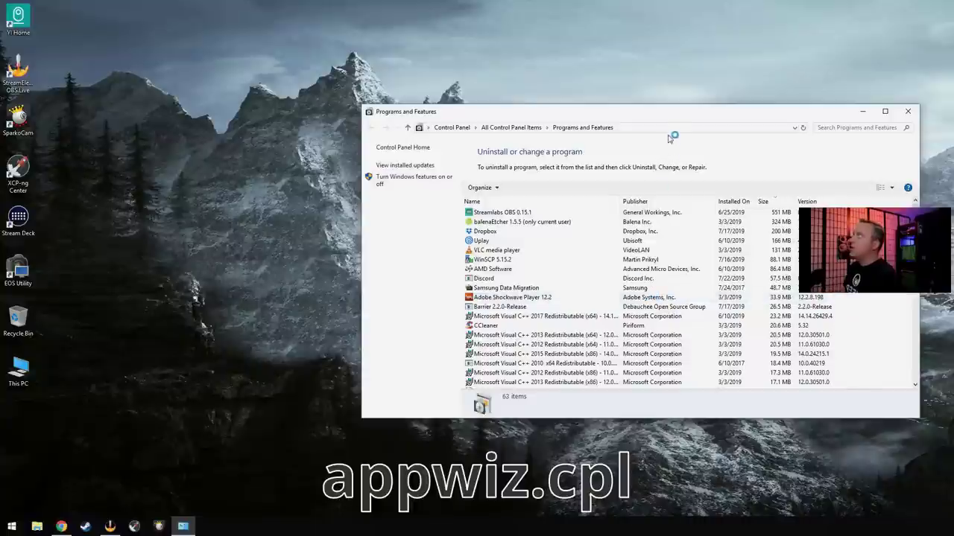
{"action": "left_click_drag", "start_coordinate": [631, 112], "coordinate": [364, 131]}
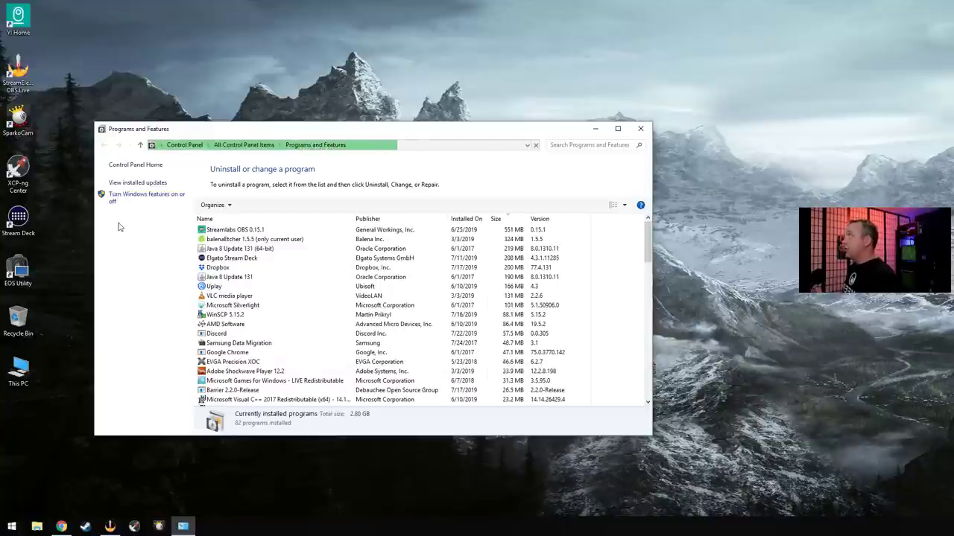
{"action": "left_click", "coordinate": [640, 128]}
{"action": "right_click", "coordinate": [642, 132]}
{"action": "left_click", "coordinate": [392, 253]}
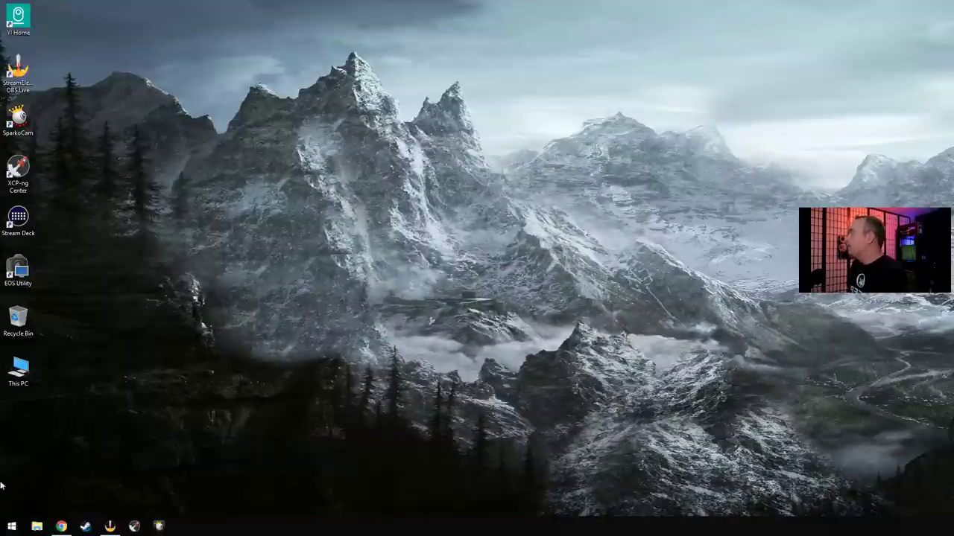
- Check Disk Management's drives (C: 110.84 GB, D: 1863.01 GB), close it, and reopen the Win+X menu
{"action": "right_click", "coordinate": [12, 526]}
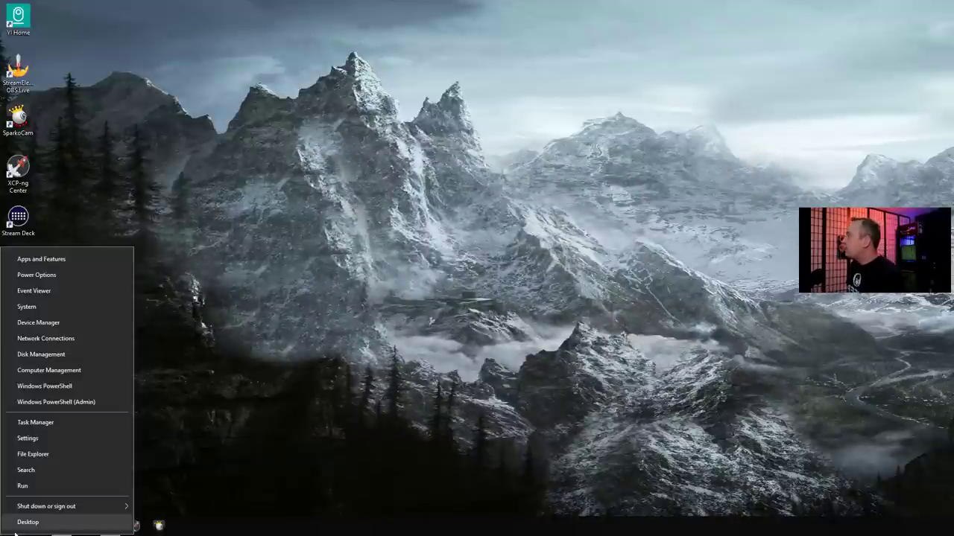
{"action": "left_click", "coordinate": [40, 355]}
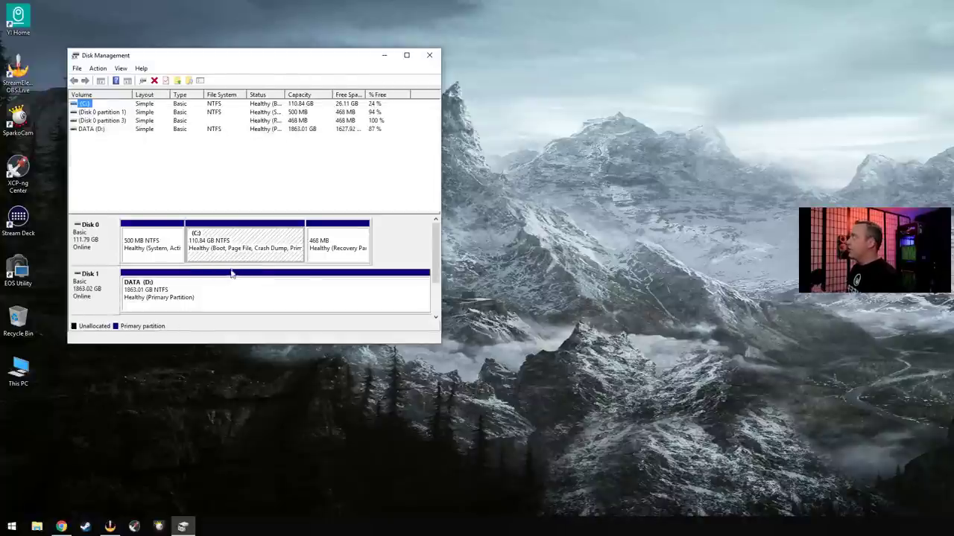
{"action": "left_click", "coordinate": [430, 56]}
{"action": "key", "text": "super+x"}
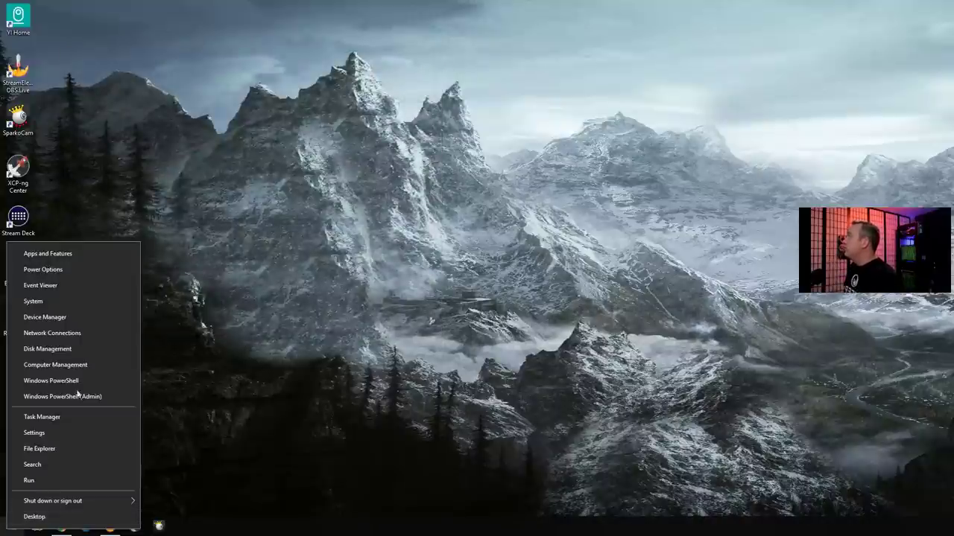
- In Computer Management, browse Local Users and Groups and Event Viewer's Administrative Events log
{"action": "left_click", "coordinate": [60, 367]}
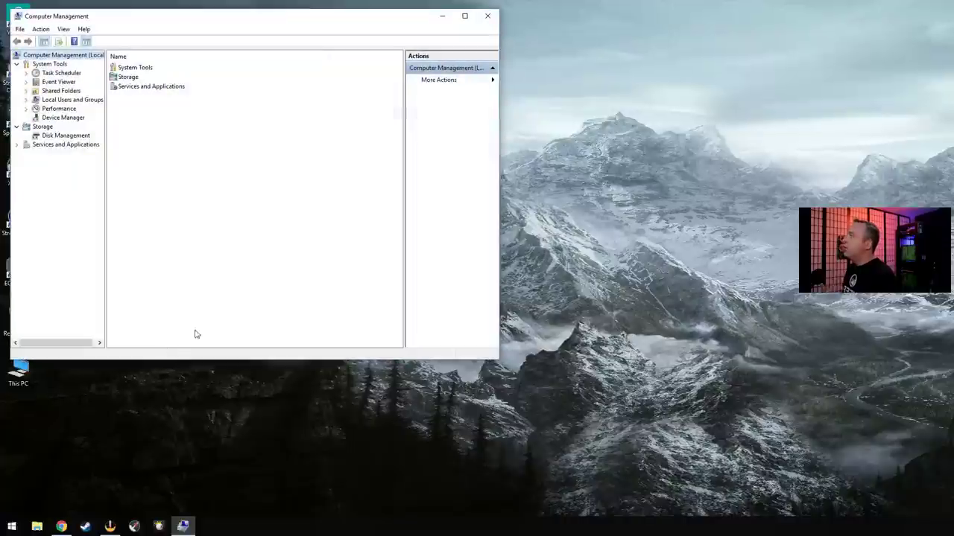
{"action": "left_click", "coordinate": [65, 100]}
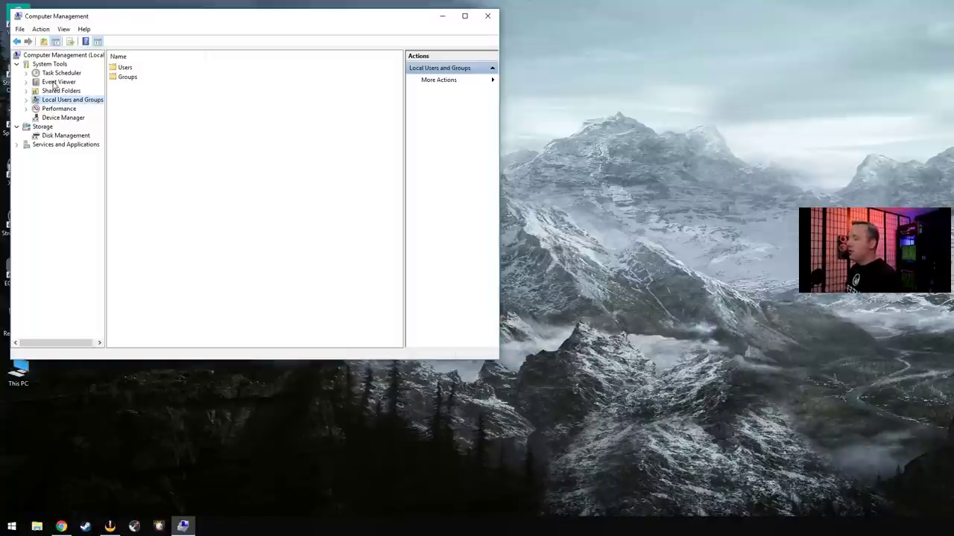
{"action": "left_click", "coordinate": [55, 82]}
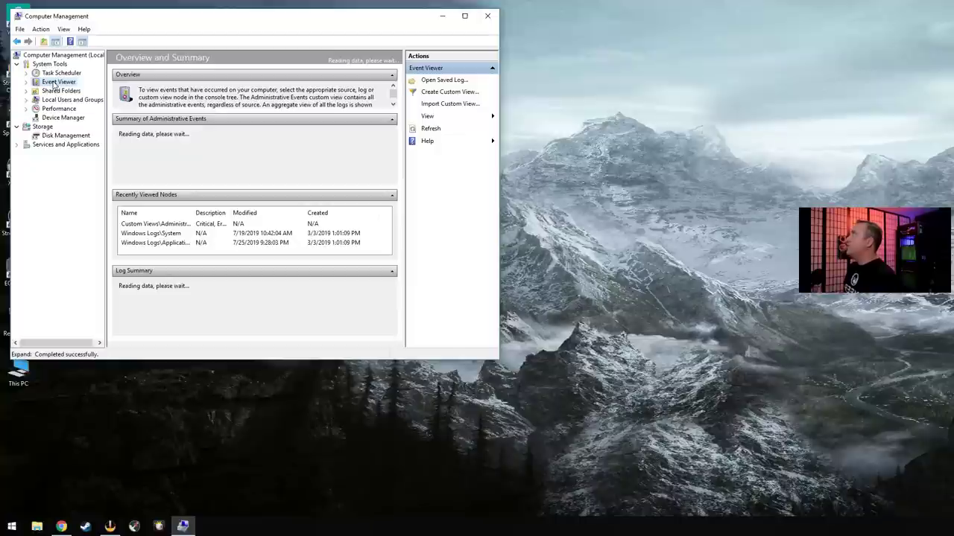
{"action": "left_click", "coordinate": [26, 82]}
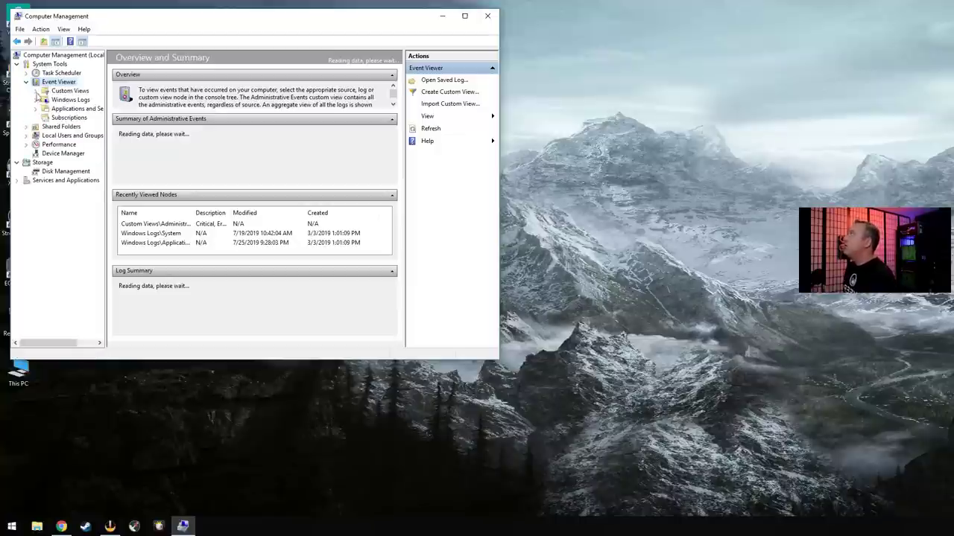
{"action": "left_click", "coordinate": [36, 90]}
{"action": "left_click", "coordinate": [65, 100]}
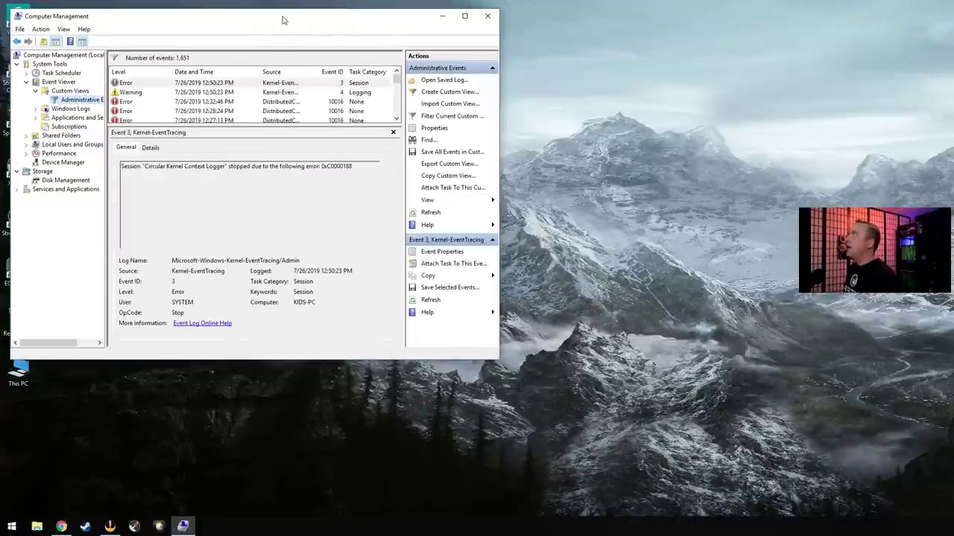
- Snap Computer Management to the left half and inspect the DistributedCOM 10016 error
{"action": "left_click_drag", "start_coordinate": [283, 19], "coordinate": [2, 224]}
{"action": "left_click", "coordinate": [463, 301]}
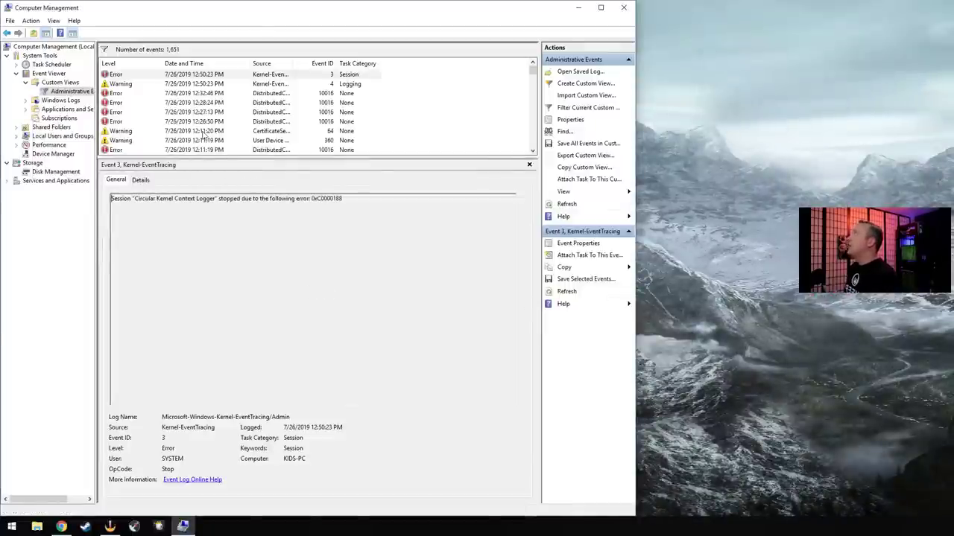
{"action": "left_click", "coordinate": [116, 93]}
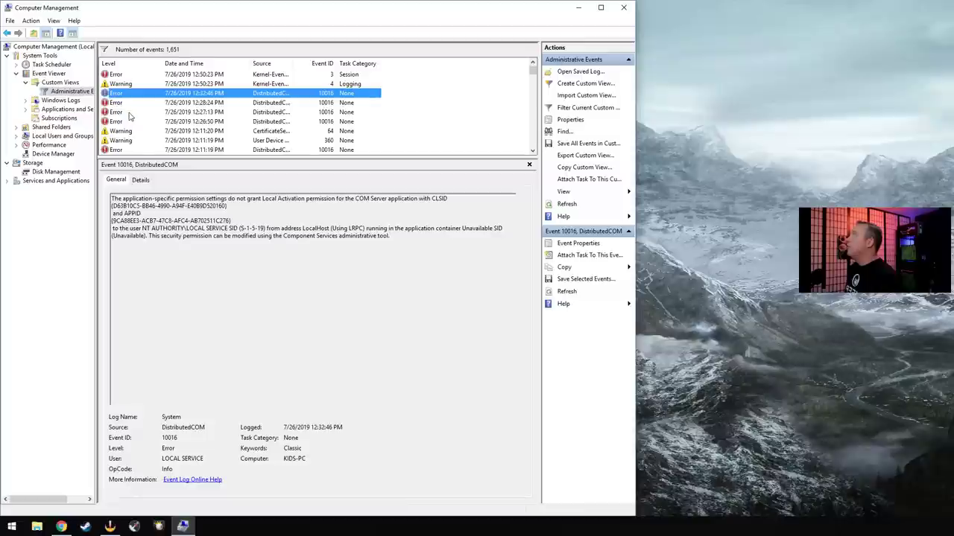
{"action": "scroll", "coordinate": [129, 113], "scroll_direction": "down", "scroll_amount": 1}
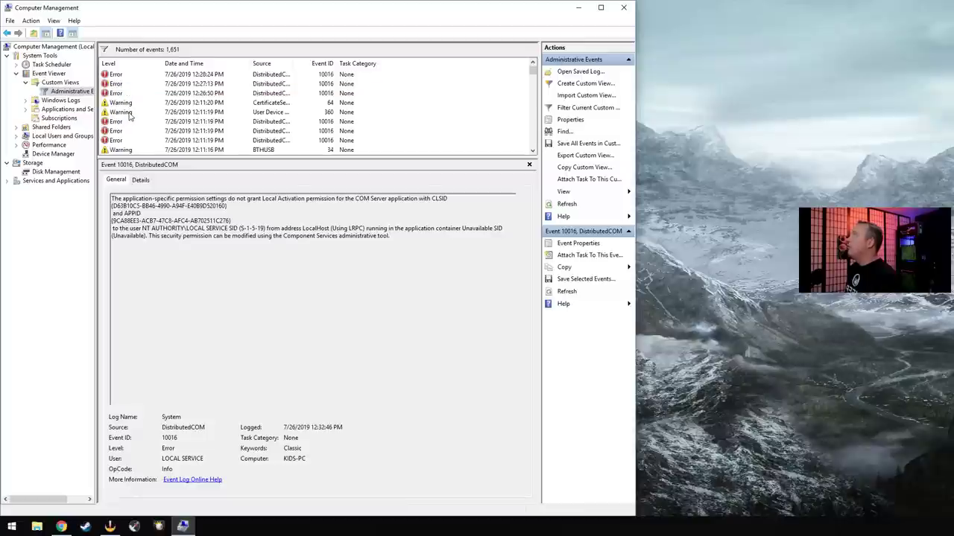
- Expand Shared Folders to view its Open Files list, then collapse it
{"action": "left_click", "coordinate": [37, 127]}
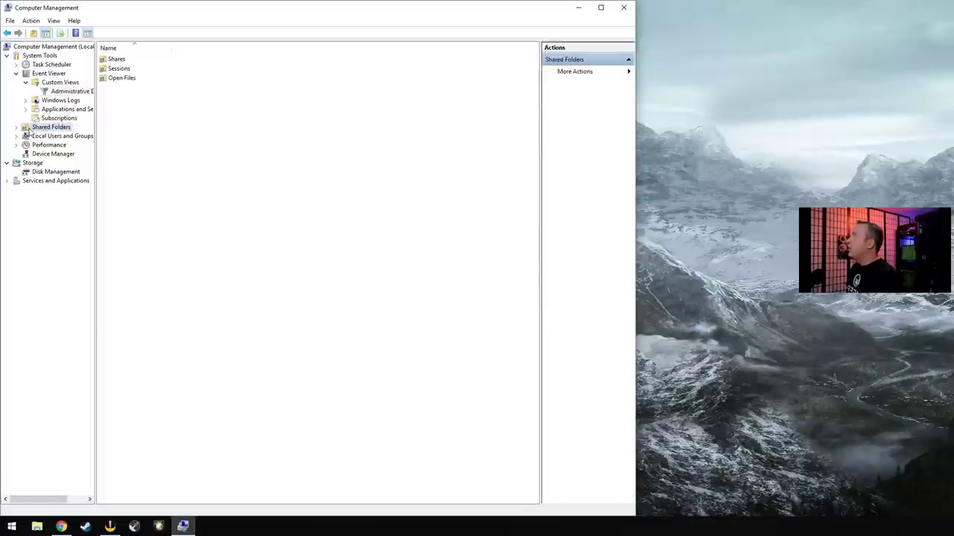
{"action": "left_click", "coordinate": [15, 127]}
{"action": "left_click", "coordinate": [54, 154]}
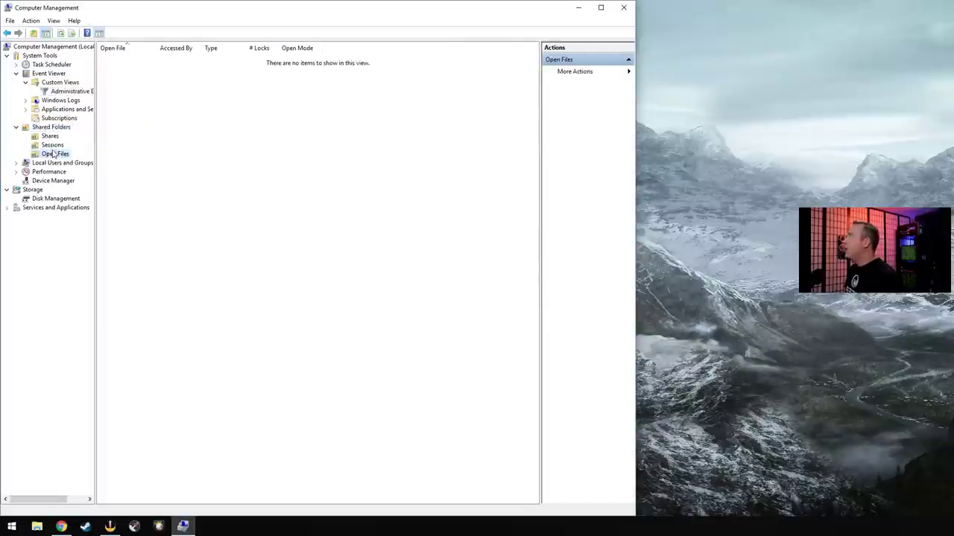
{"action": "left_click", "coordinate": [16, 128]}
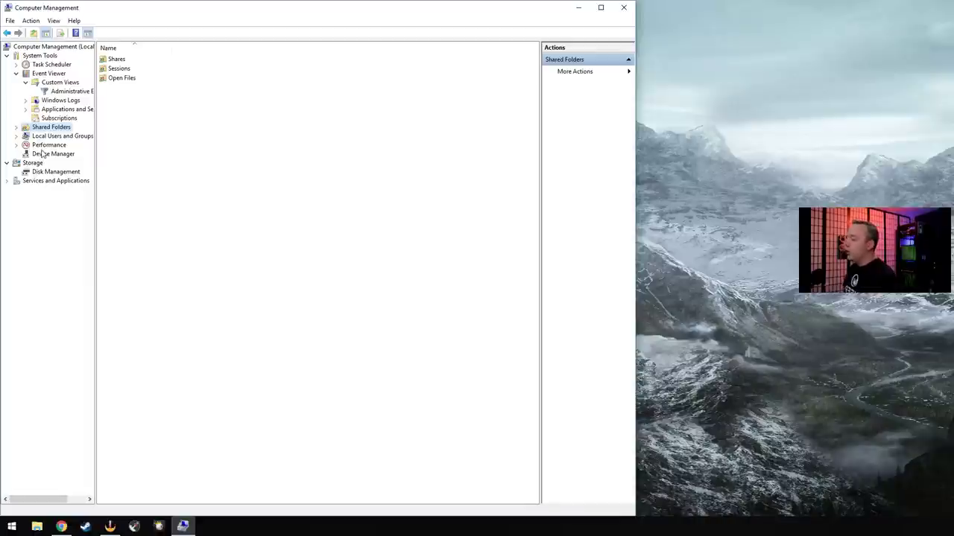
- Collapse Event Viewer, expand Task Scheduler and show the Task Scheduler Library tasks
{"action": "left_click", "coordinate": [16, 73]}
{"action": "left_click", "coordinate": [16, 64]}
{"action": "left_click", "coordinate": [52, 74]}
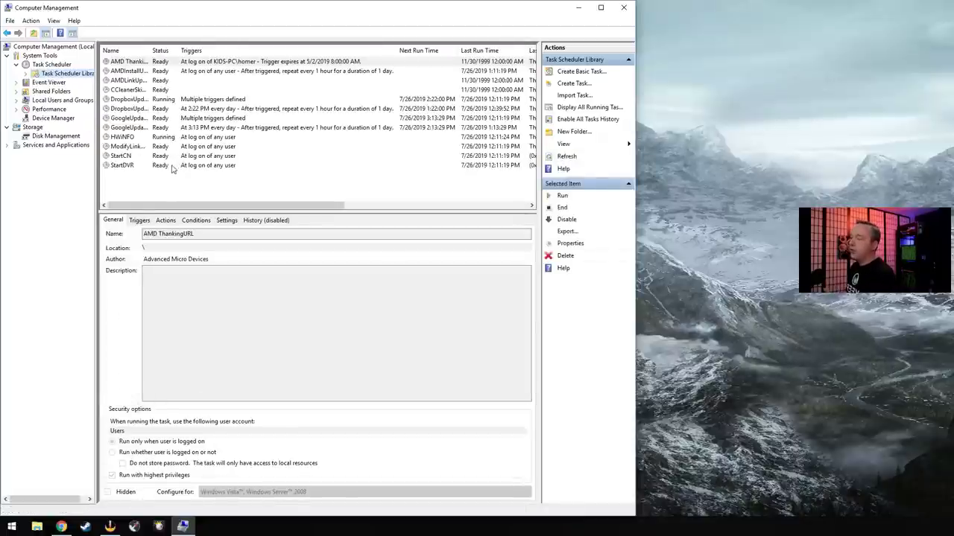
- Widen the Name column and delete the AMD ThankingURL task
{"action": "left_click_drag", "start_coordinate": [151, 50], "coordinate": [228, 52]}
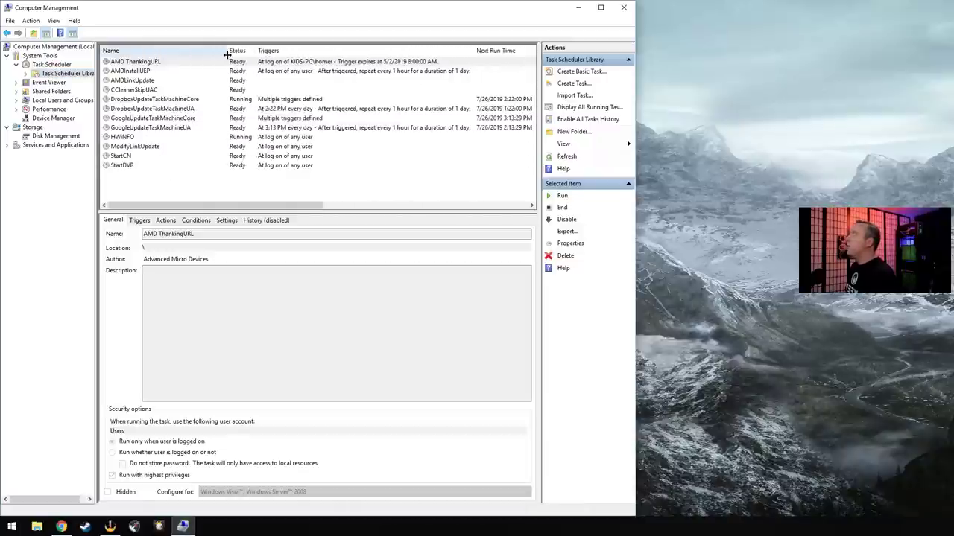
{"action": "left_click", "coordinate": [228, 61]}
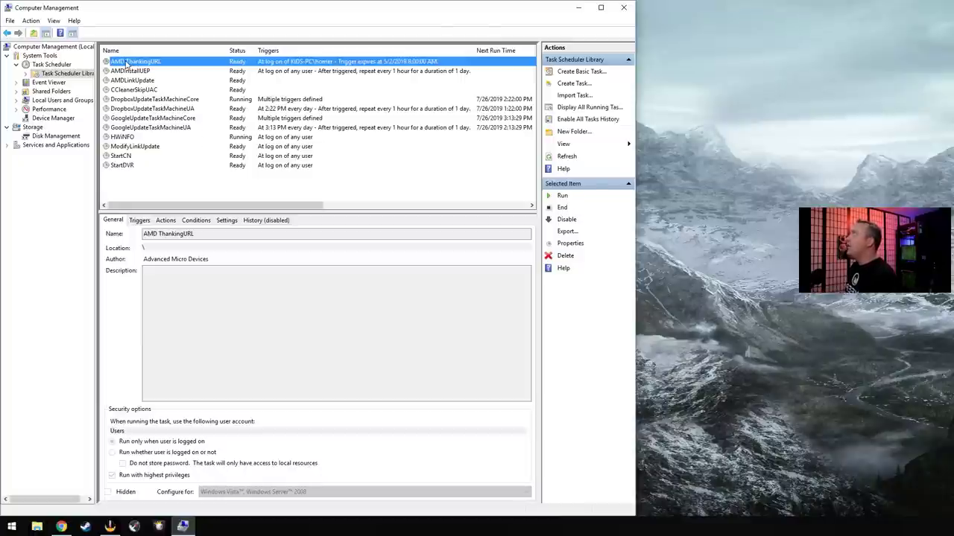
{"action": "right_click", "coordinate": [126, 63]}
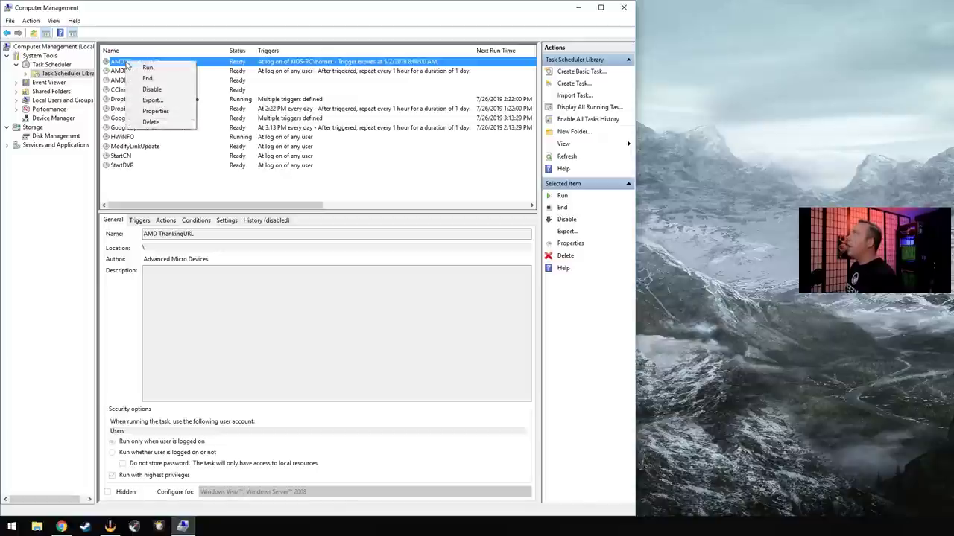
{"action": "left_click", "coordinate": [150, 122]}
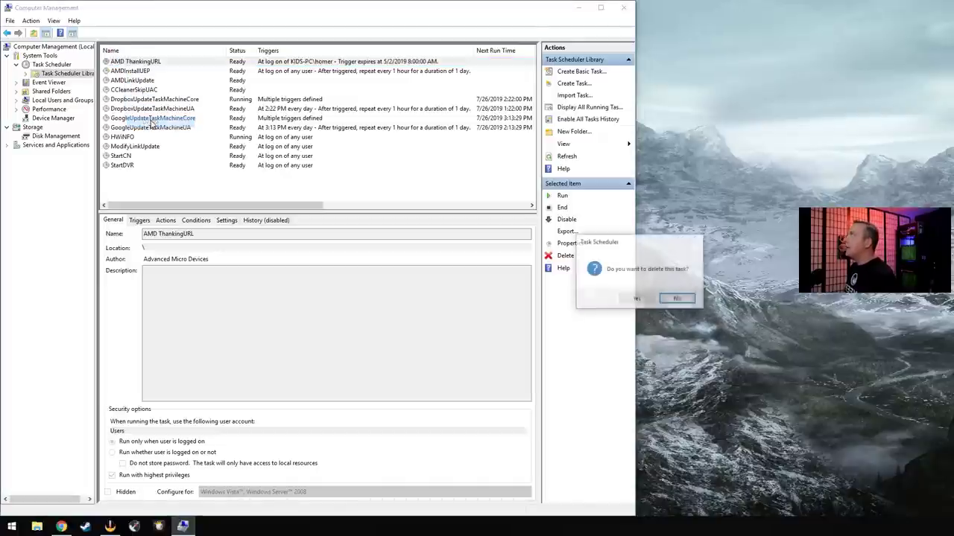
{"action": "left_click", "coordinate": [637, 299]}
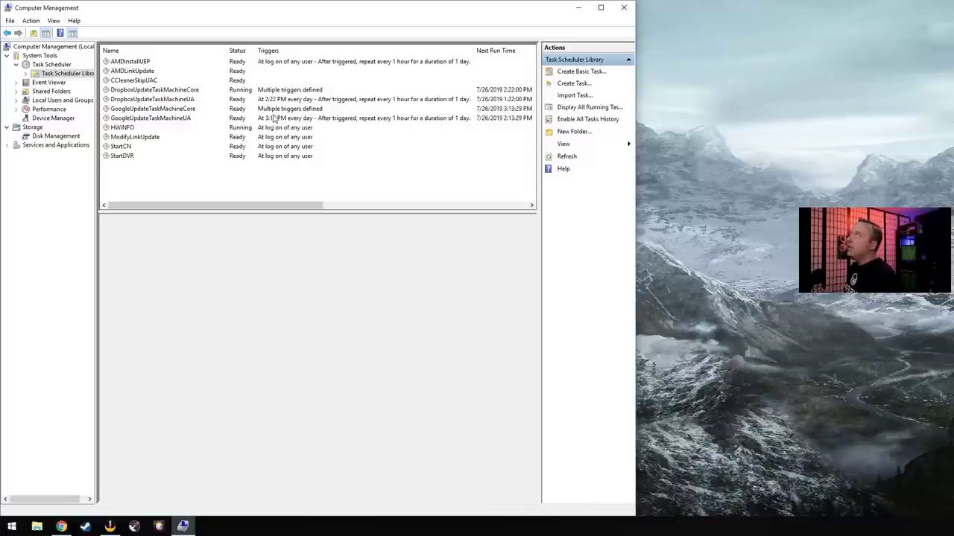
- Check the ModifyLinkUpdate task's program, then delete the AMDLinkUpdate and ModifyLinkUpdate tasks
{"action": "left_click", "coordinate": [129, 139]}
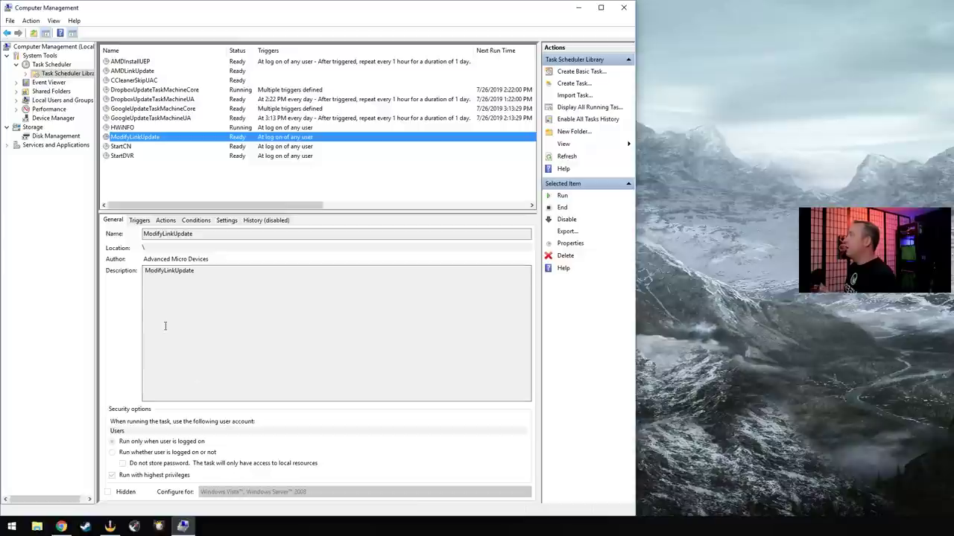
{"action": "left_click", "coordinate": [165, 220]}
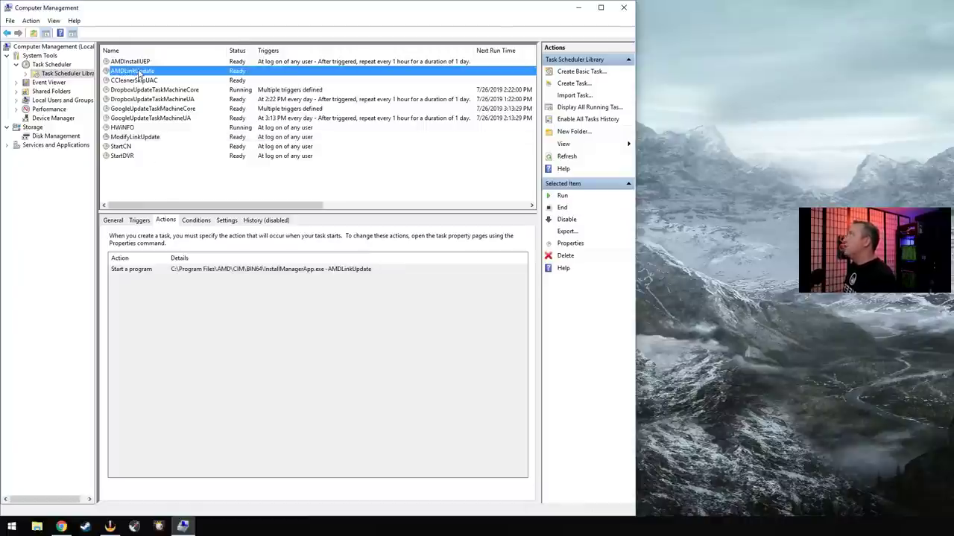
{"action": "right_click", "coordinate": [138, 72]}
{"action": "left_click", "coordinate": [161, 132]}
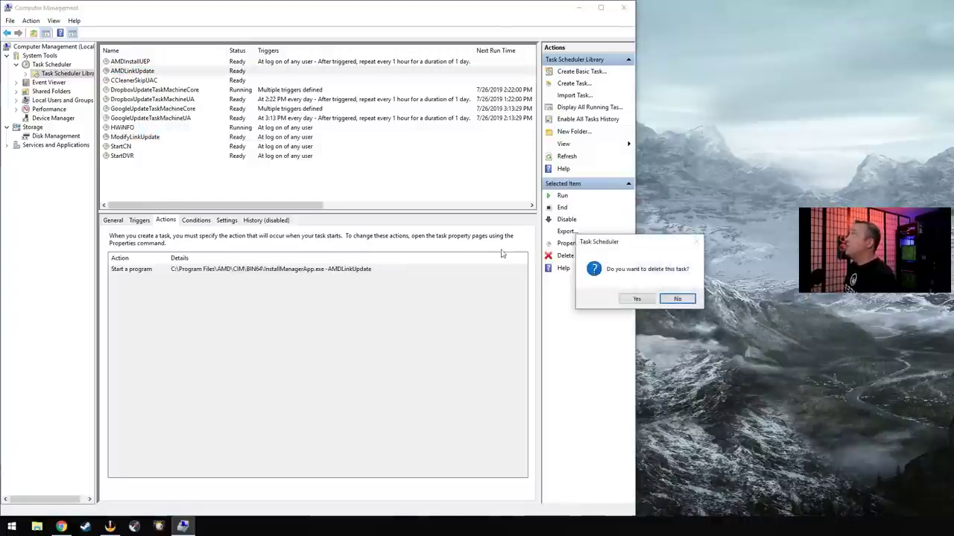
{"action": "left_click", "coordinate": [640, 301]}
{"action": "right_click", "coordinate": [128, 127]}
{"action": "left_click", "coordinate": [193, 191]}
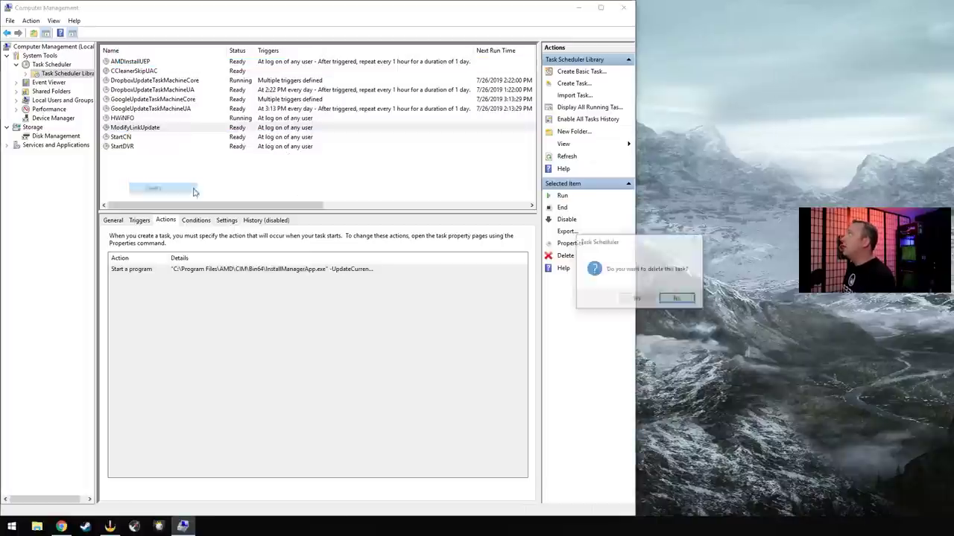
{"action": "left_click", "coordinate": [638, 298]}
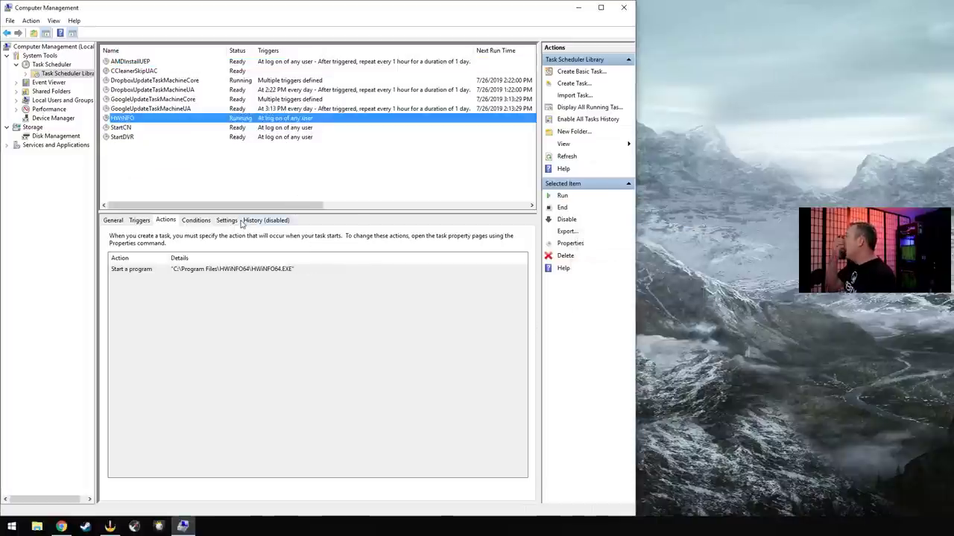
- Check which program StartCN runs, close Computer Management, and open the Win+X menu
{"action": "left_click", "coordinate": [120, 130]}
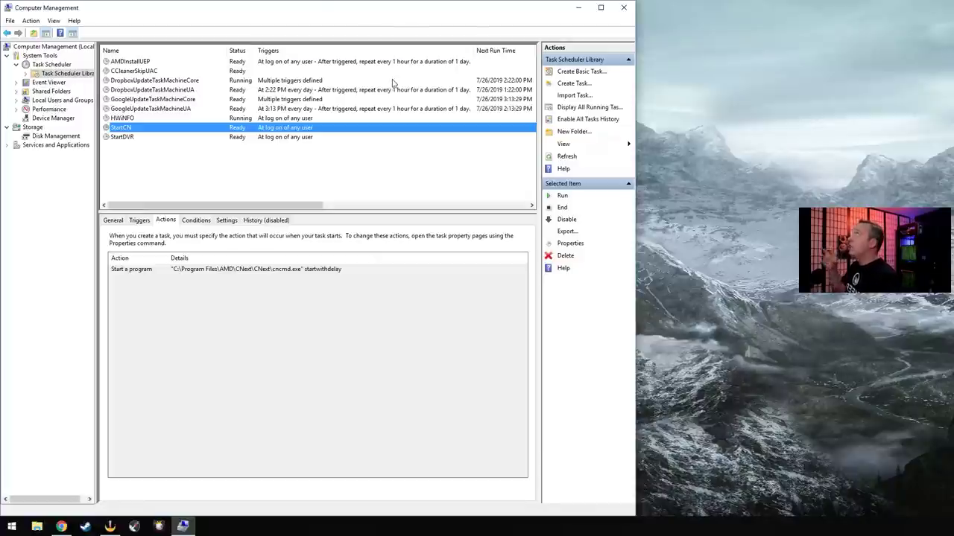
{"action": "left_click", "coordinate": [624, 9]}
{"action": "key", "text": "super+x"}
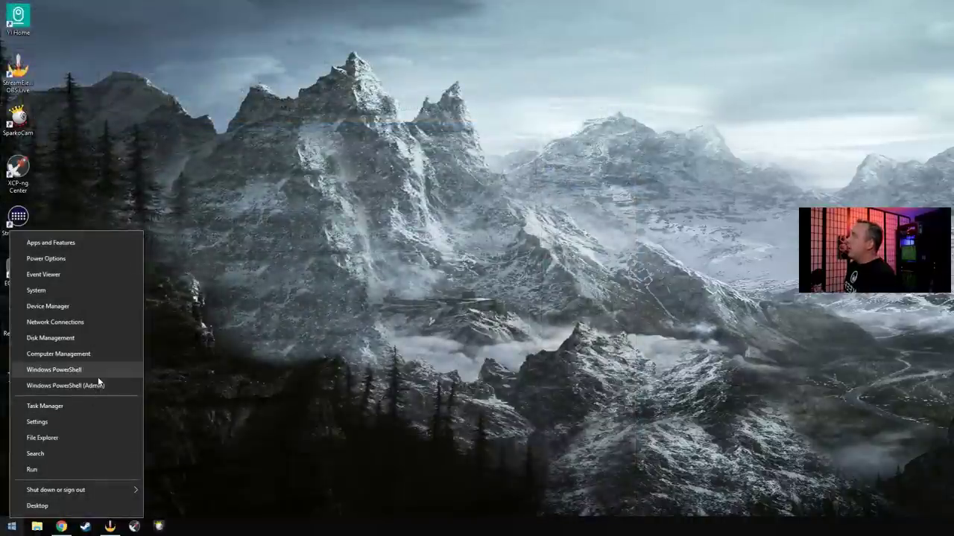
{"action": "left_click", "coordinate": [166, 374]}
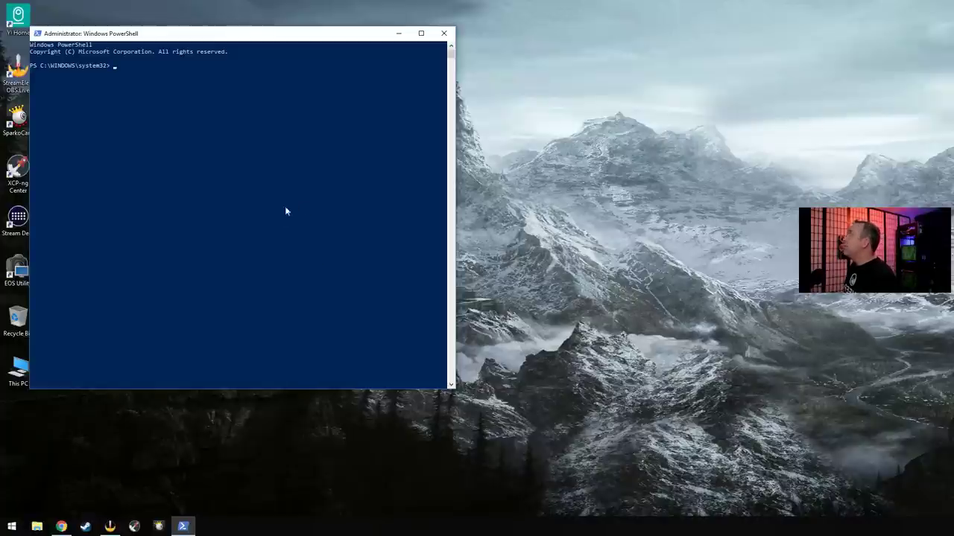
{"action": "left_click", "coordinate": [443, 33]}
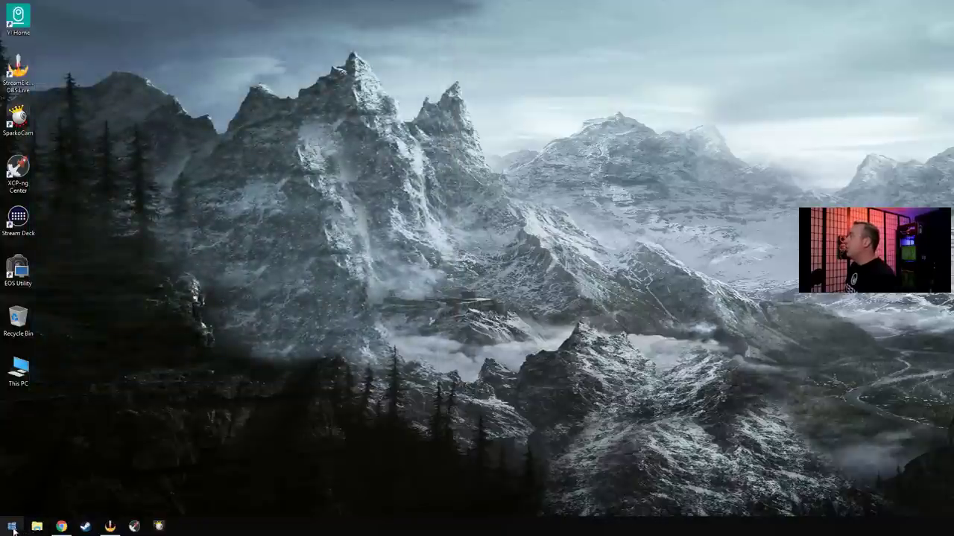
{"action": "right_click", "coordinate": [12, 527]}
{"action": "left_click", "coordinate": [35, 463]}
{"action": "left_click", "coordinate": [351, 419]}
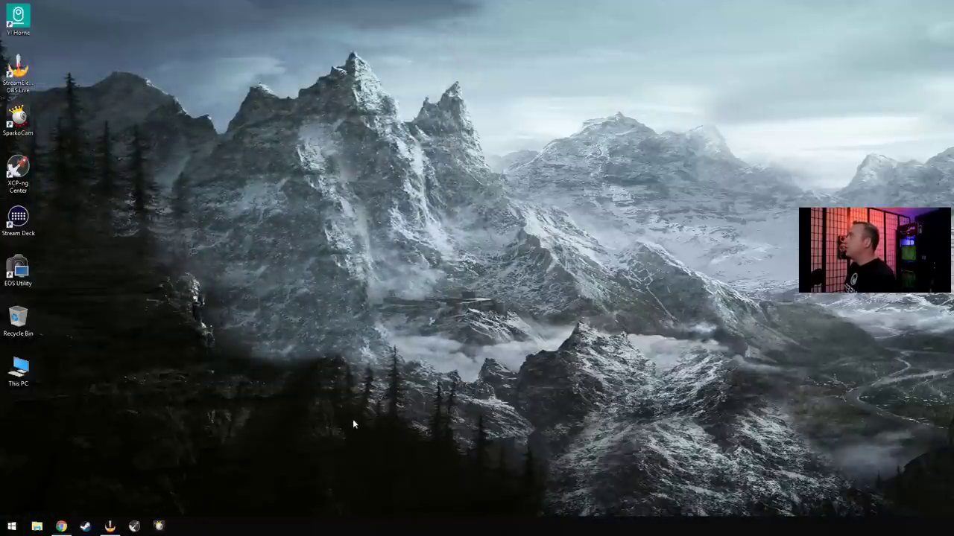
{"action": "right_click", "coordinate": [12, 528]}
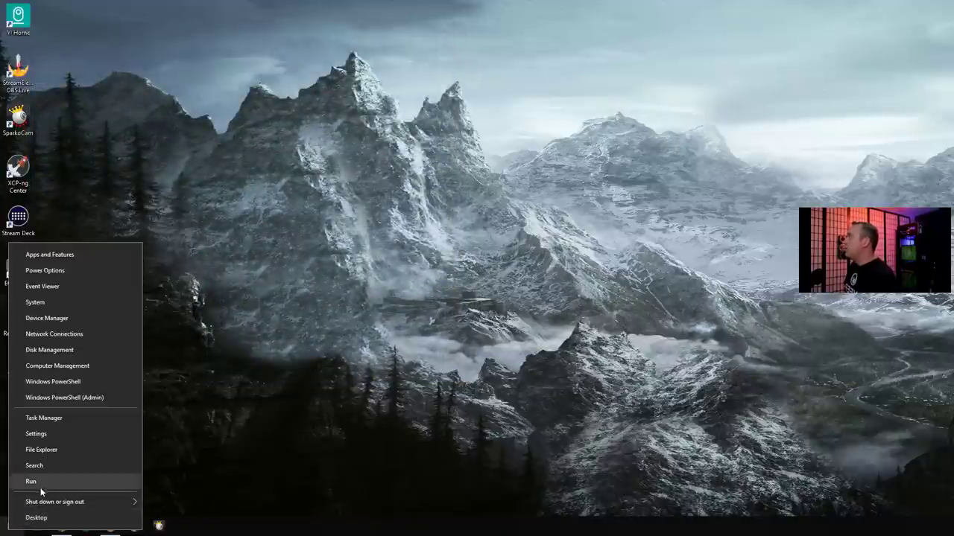
{"action": "left_click", "coordinate": [40, 483]}
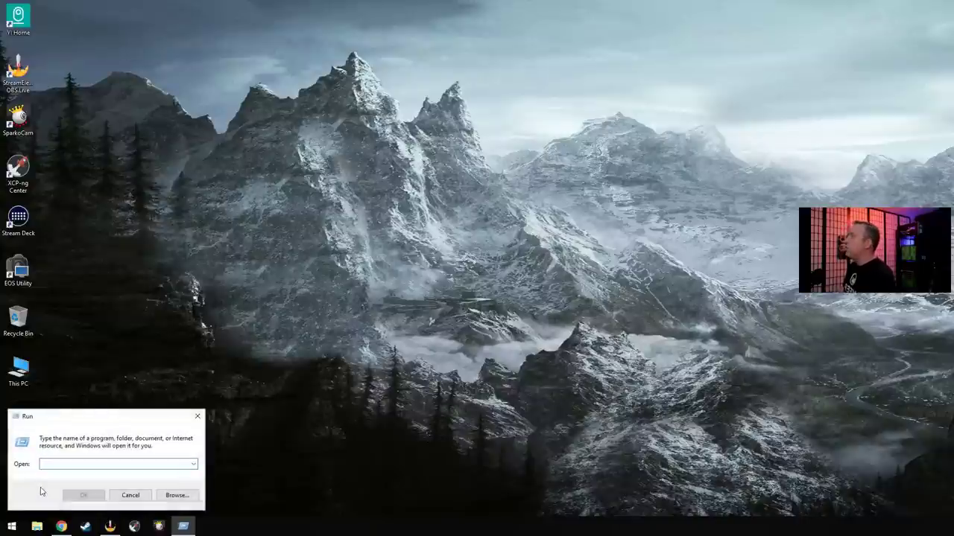
{"action": "type", "text": "cmd"}
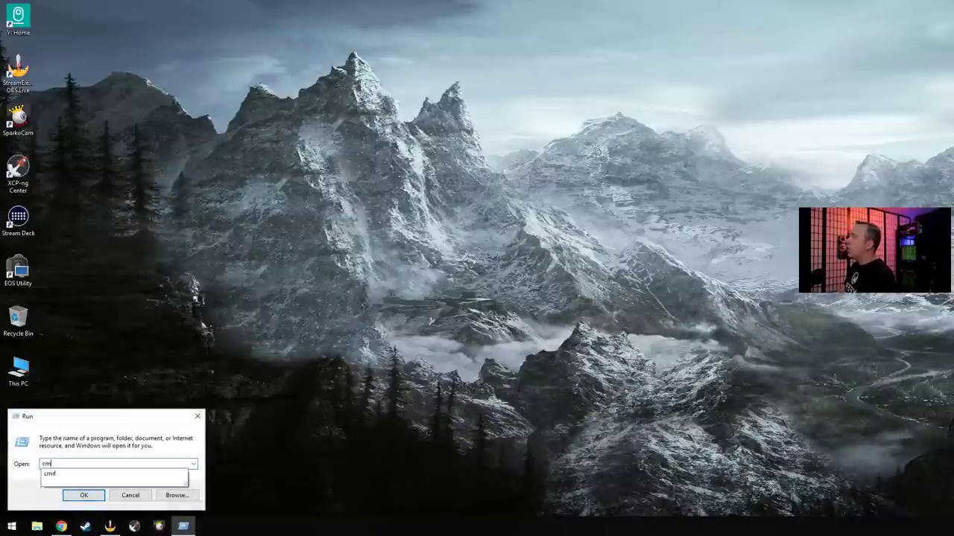
{"action": "key", "text": "Return"}
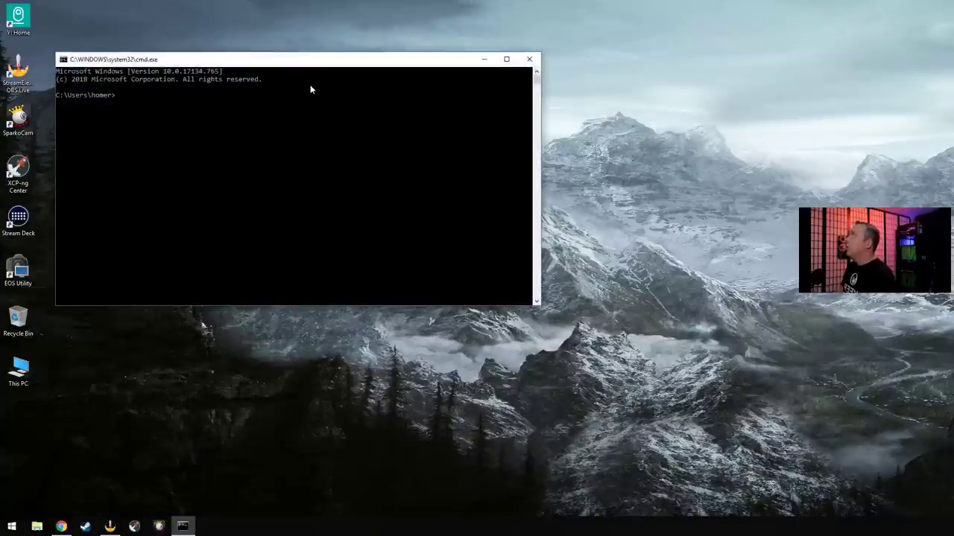
{"action": "left_click", "coordinate": [529, 59]}
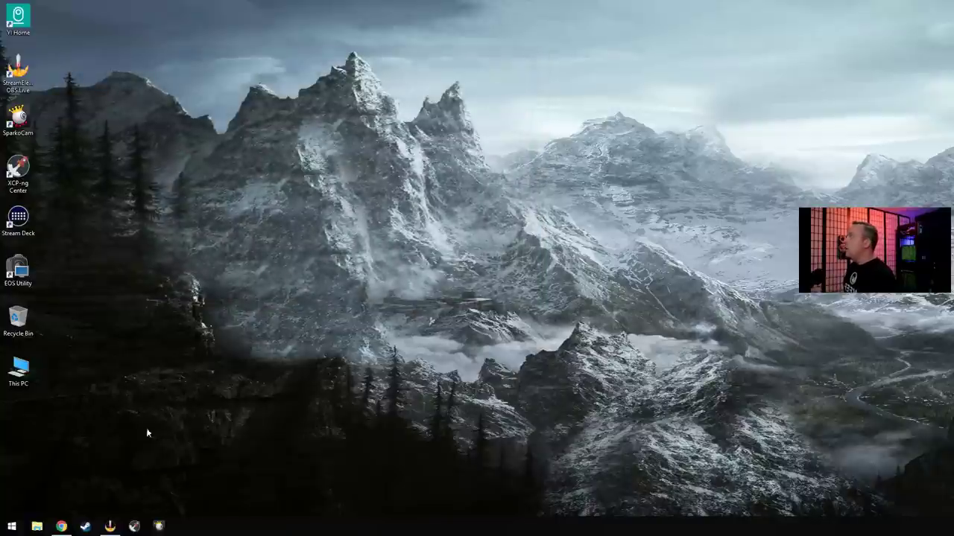
- Run ncpa.cpl from the Run box to open Network Connections
{"action": "right_click", "coordinate": [10, 527]}
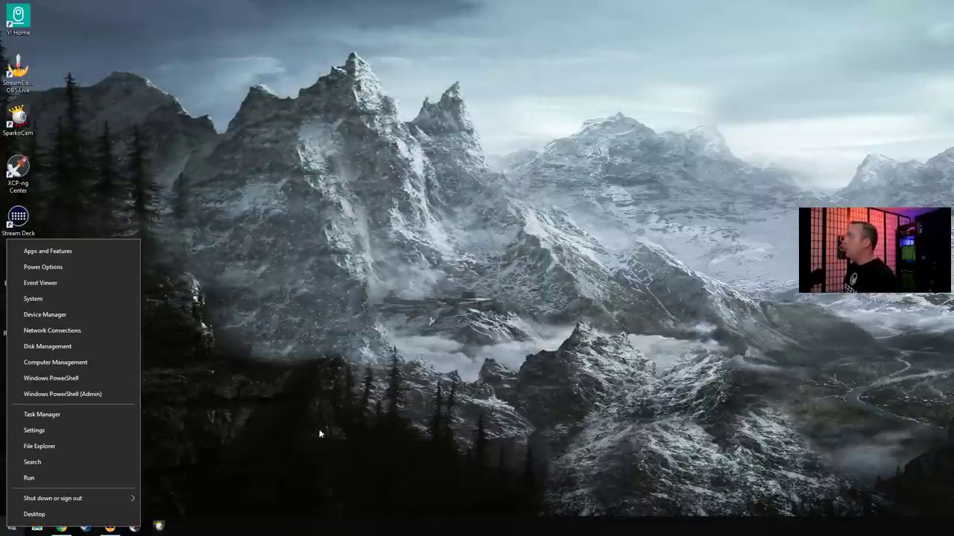
{"action": "left_click", "coordinate": [310, 344]}
{"action": "key", "text": "super+r"}
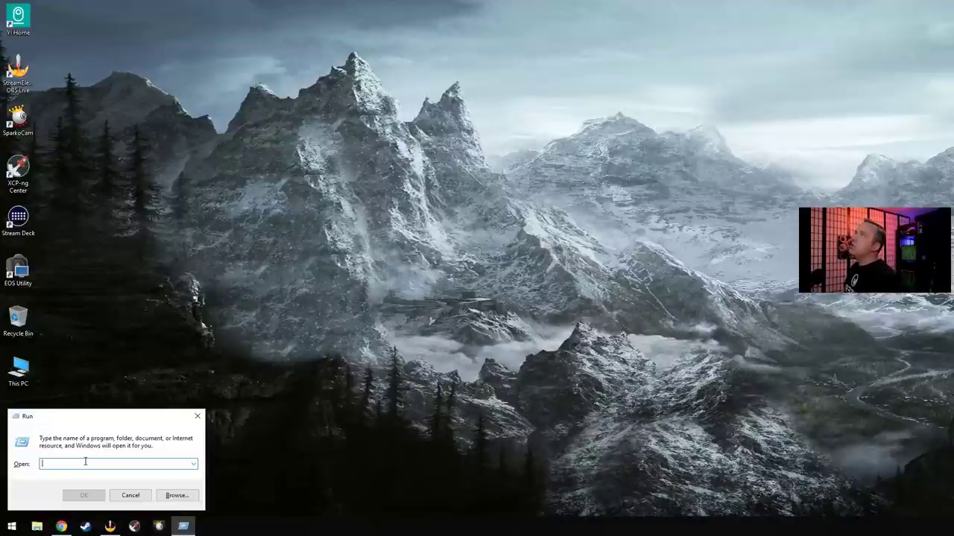
{"action": "type", "text": "ncpa.cpl"}
{"action": "key", "text": "Return"}
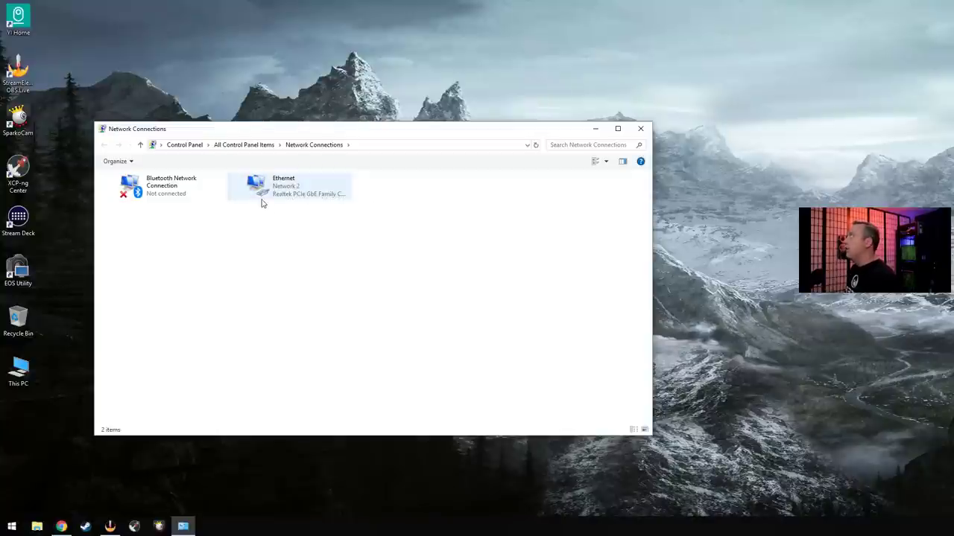
- Open the Ethernet connection's status, centre it, and view its properties
{"action": "right_click", "coordinate": [267, 193]}
{"action": "left_click", "coordinate": [298, 212]}
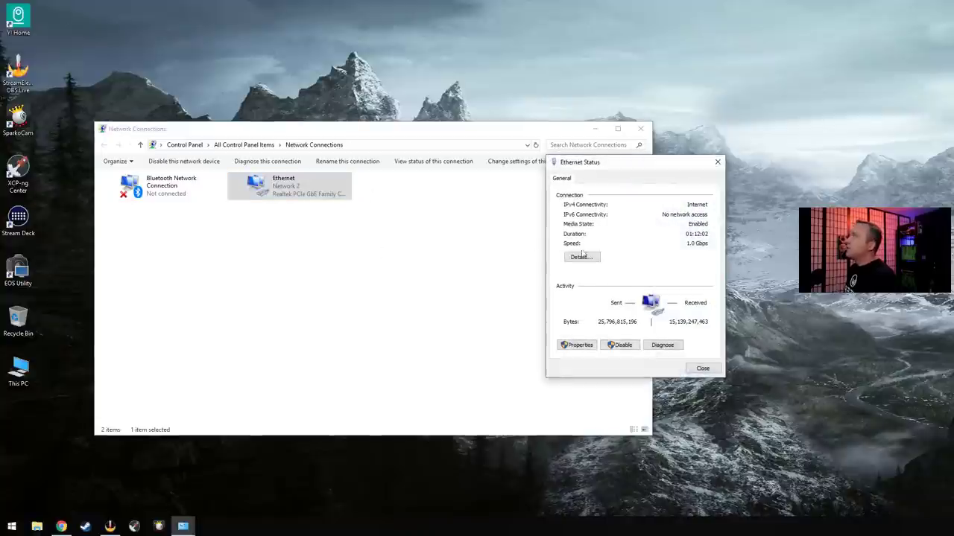
{"action": "left_click_drag", "start_coordinate": [645, 167], "coordinate": [434, 232]}
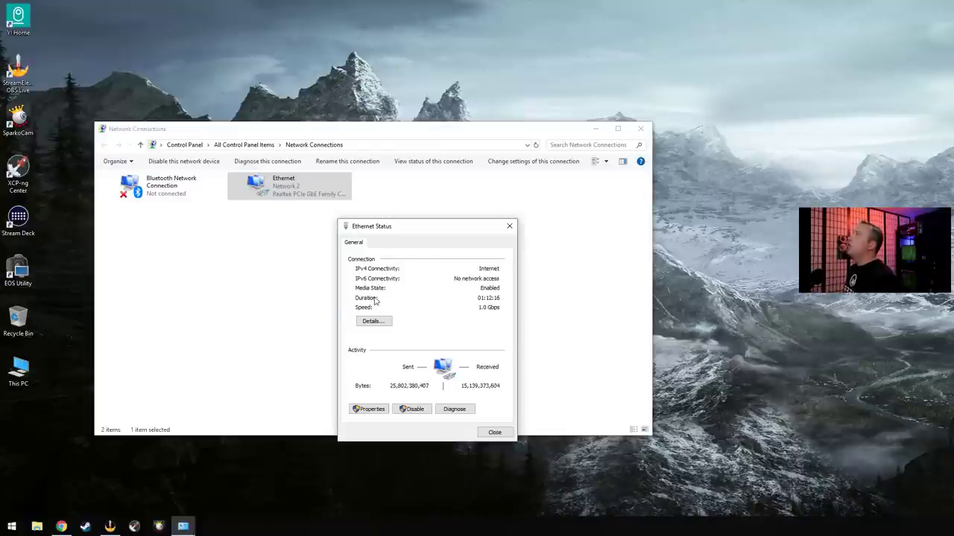
{"action": "left_click", "coordinate": [371, 409]}
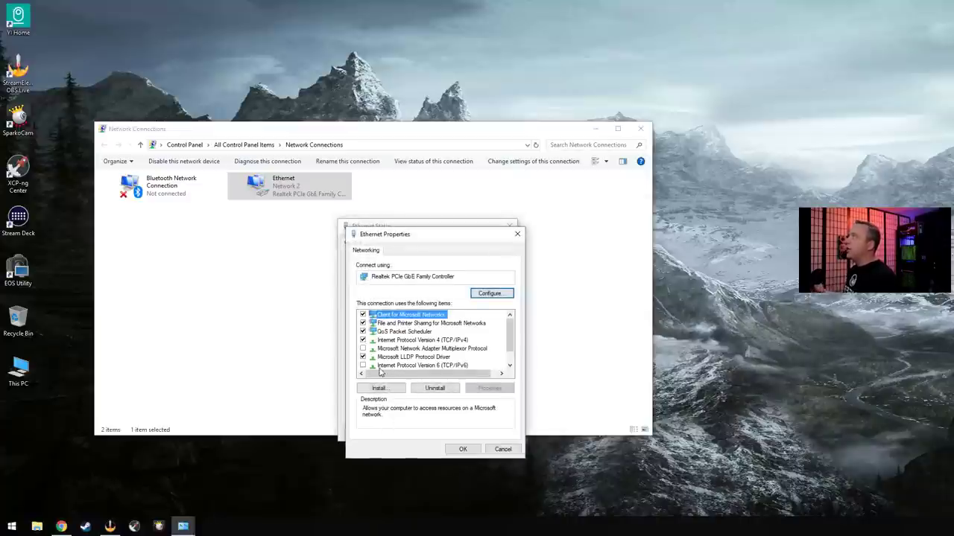
- Close Ethernet Properties, Ethernet Status and Network Connections, then open the Win+X menu
{"action": "left_click", "coordinate": [462, 449]}
{"action": "left_click", "coordinate": [494, 433]}
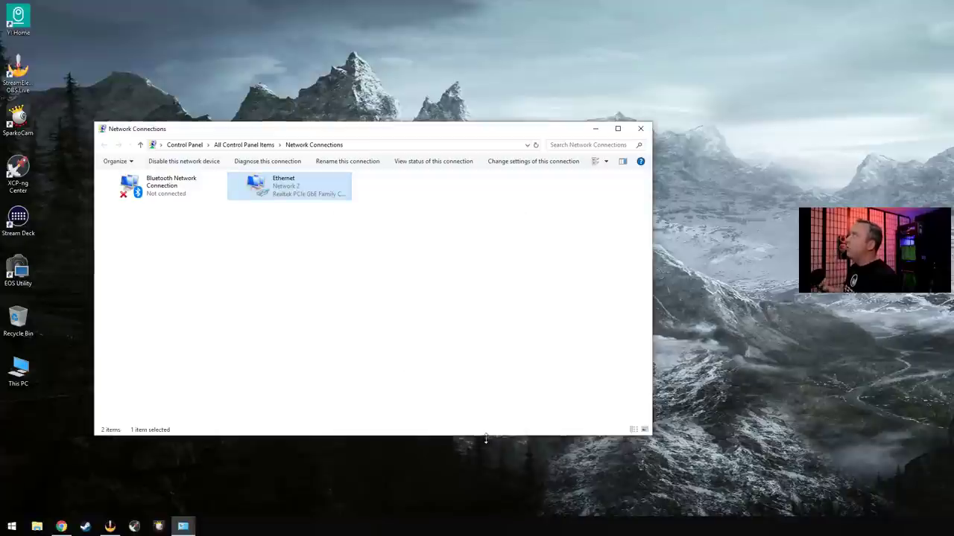
{"action": "left_click", "coordinate": [646, 131]}
{"action": "right_click", "coordinate": [11, 526]}
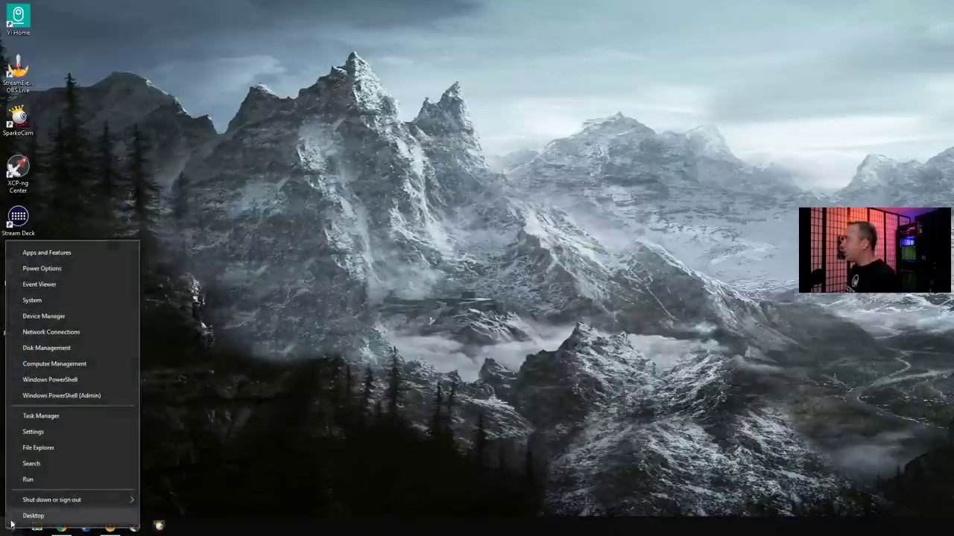
{"action": "left_click", "coordinate": [28, 480]}
{"action": "type", "text": "c"}
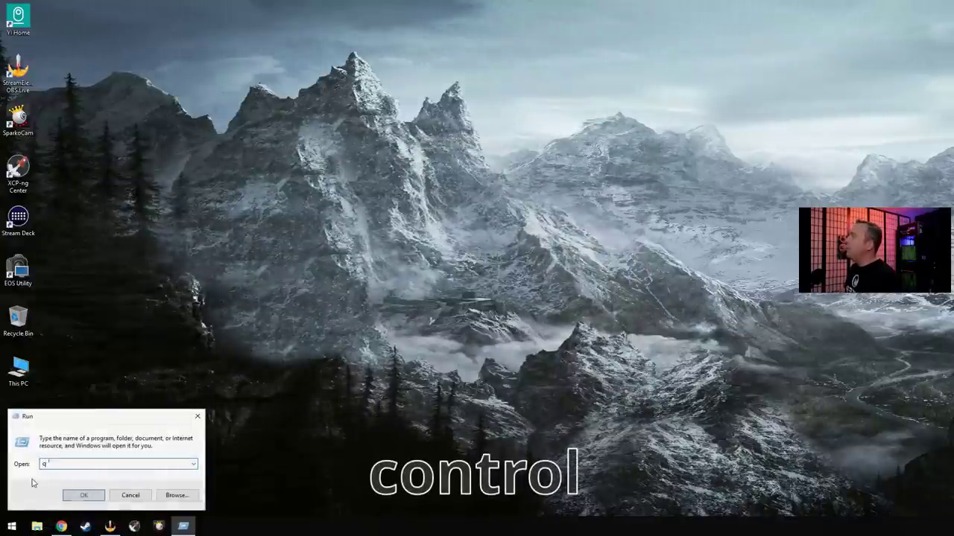
{"action": "type", "text": "ontrol"}
{"action": "key", "text": "Return"}
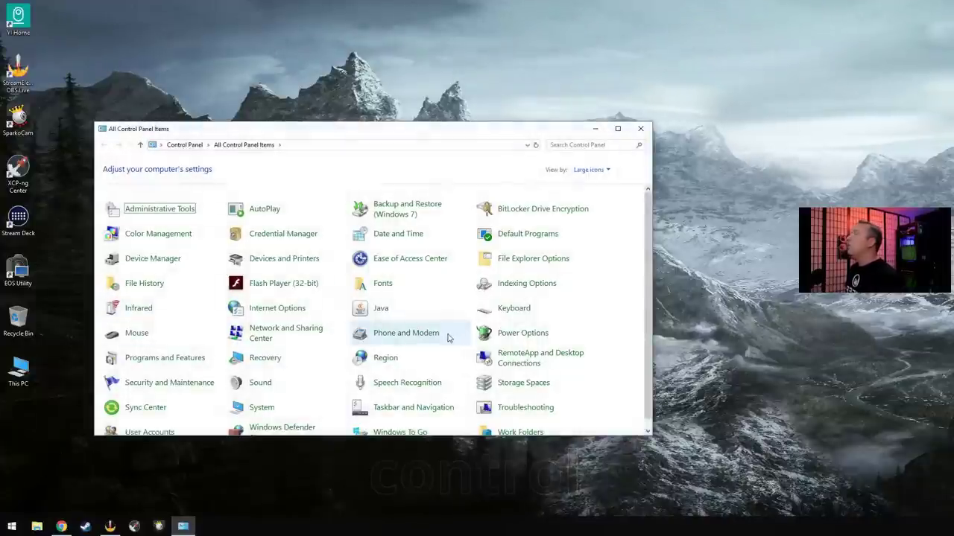
{"action": "scroll", "coordinate": [447, 333], "scroll_direction": "down", "scroll_amount": 1}
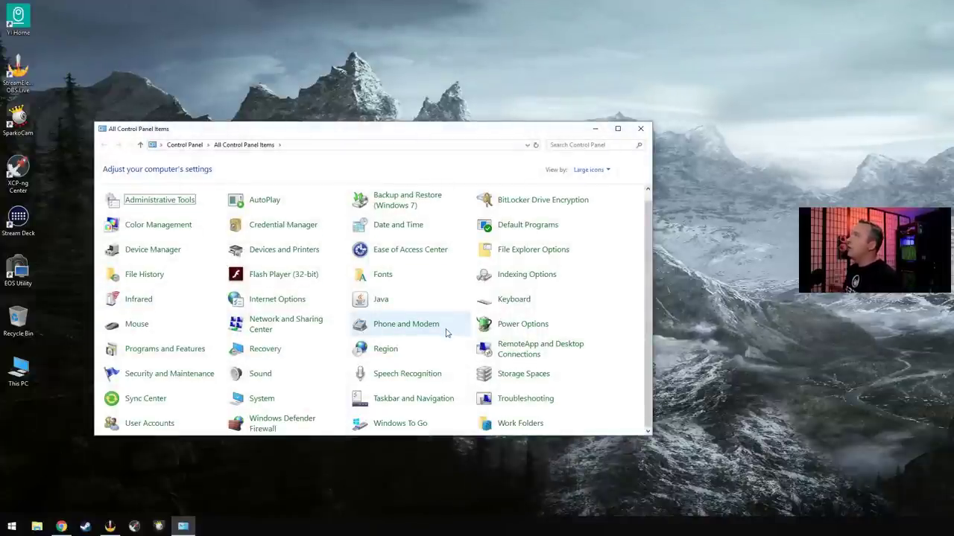
{"action": "left_click", "coordinate": [641, 129]}
- Launch the advanced firewall console with wf.msc from Run
{"action": "right_click", "coordinate": [11, 526]}
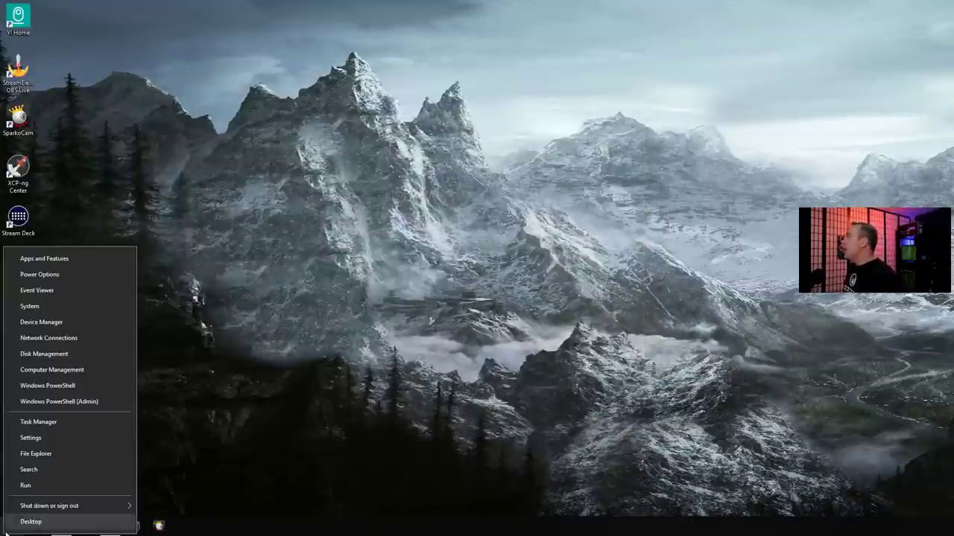
{"action": "left_click", "coordinate": [22, 491]}
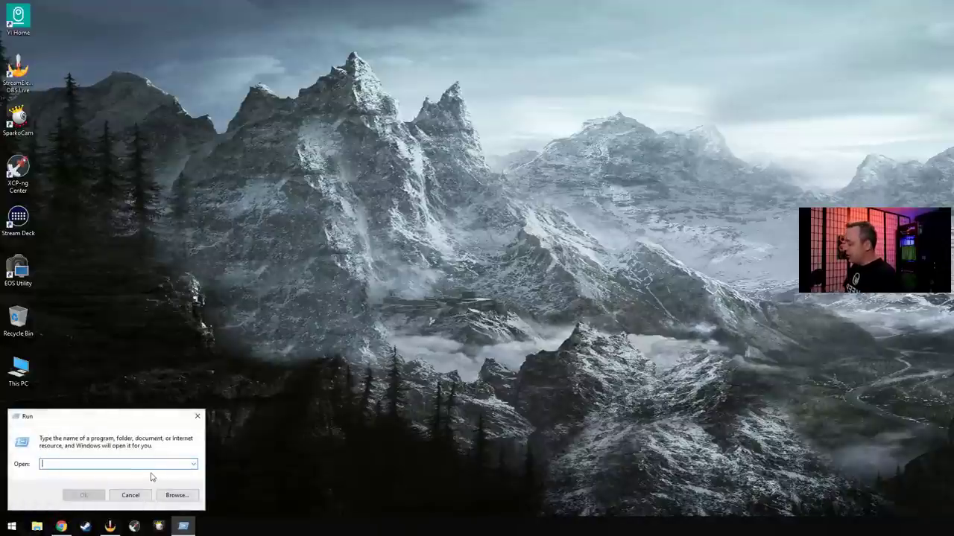
{"action": "type", "text": "wf"}
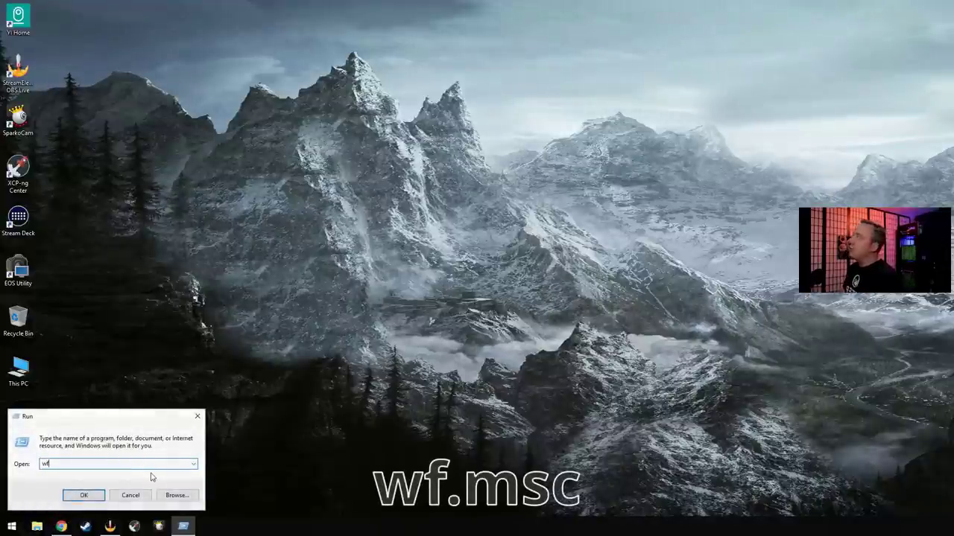
{"action": "type", "text": ".msc"}
{"action": "key", "text": "Return"}
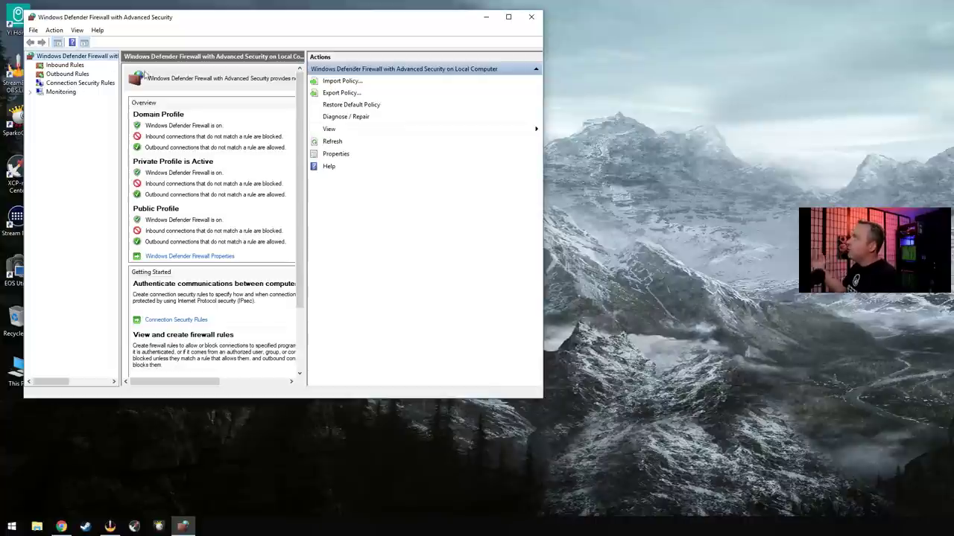
- Review the Inbound and Outbound Rules, close the firewall, and reopen Run
{"action": "left_click", "coordinate": [62, 67]}
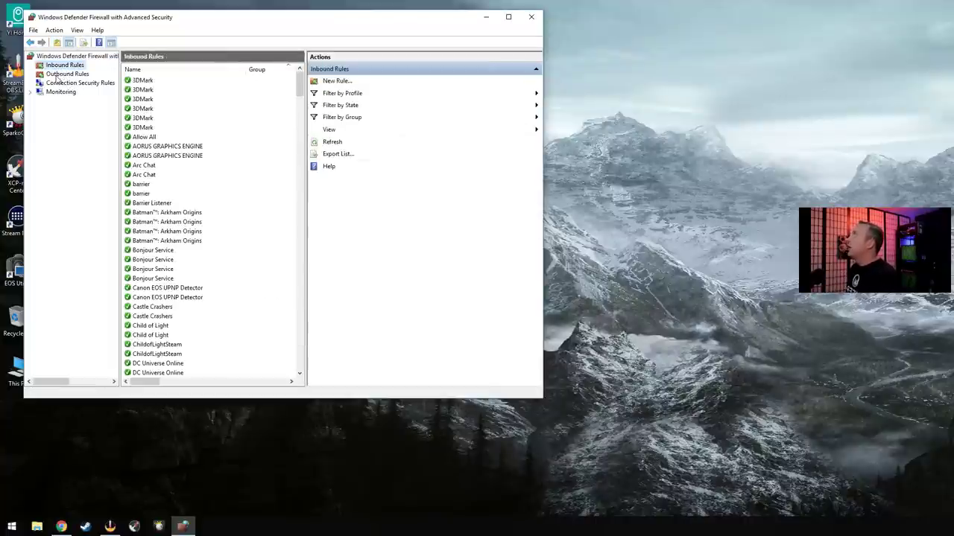
{"action": "left_click", "coordinate": [63, 74]}
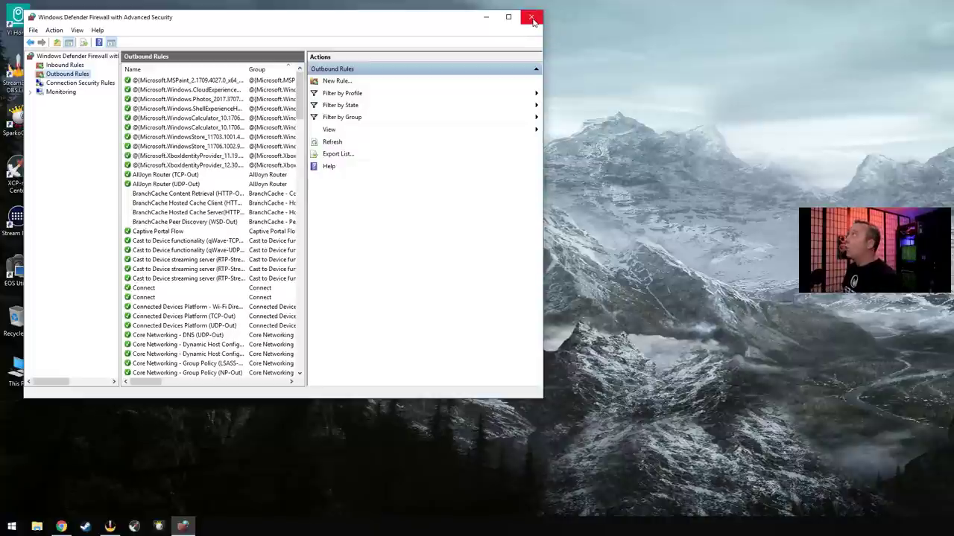
{"action": "left_click", "coordinate": [533, 20]}
{"action": "key", "text": "super+x"}
{"action": "left_click", "coordinate": [36, 481]}
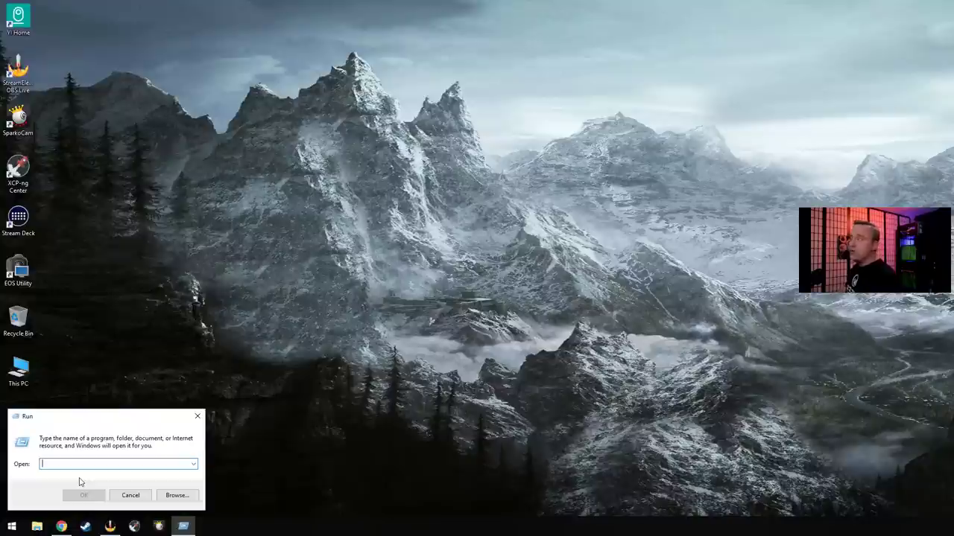
- Run control userpasswords2 to view the User Accounts list, then close the dialog
{"action": "type", "text": "con"}
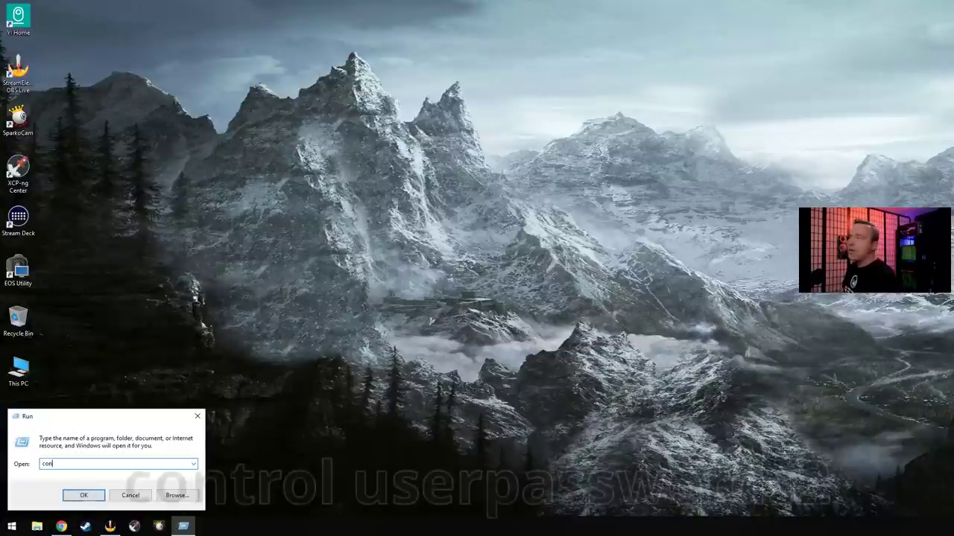
{"action": "type", "text": "trol userpasswo"}
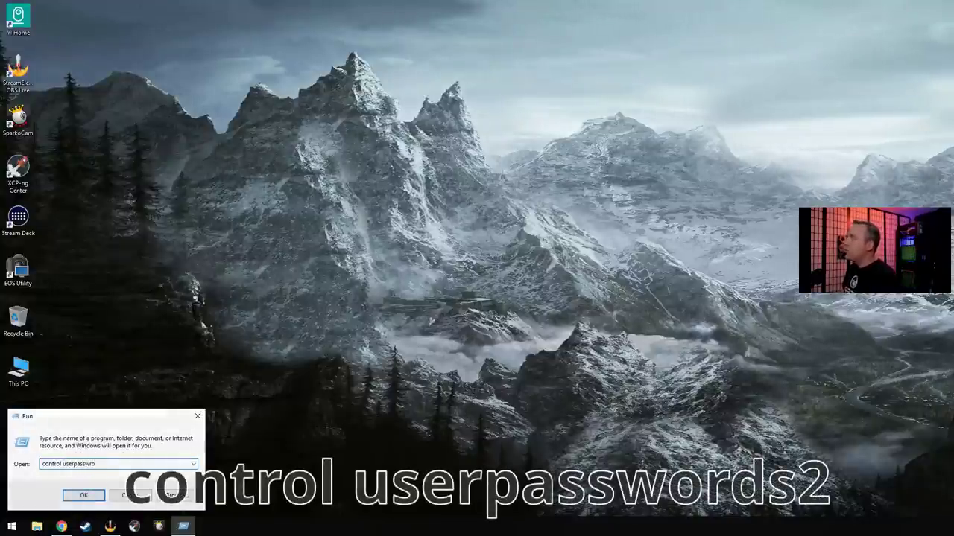
{"action": "type", "text": "rds2"}
{"action": "key", "text": "Return"}
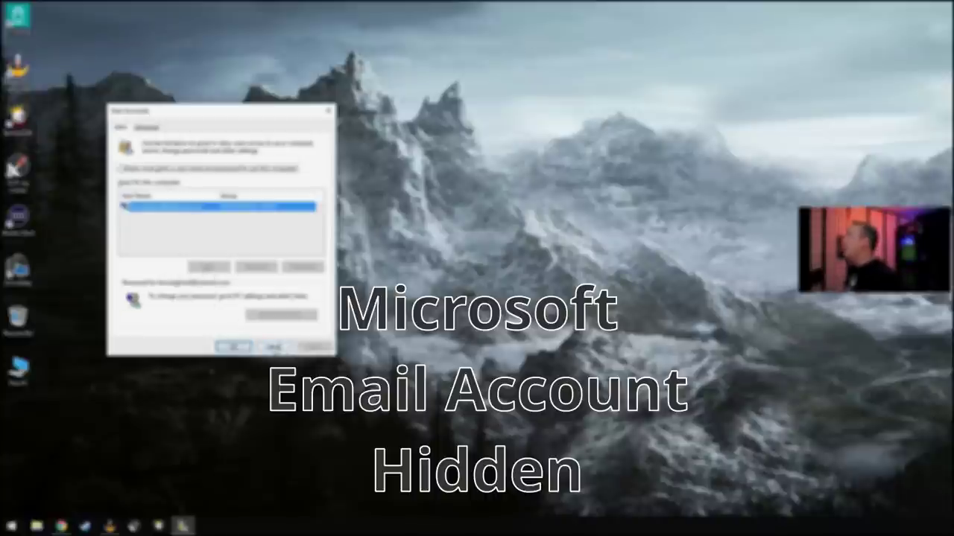
{"action": "left_click", "coordinate": [273, 347]}
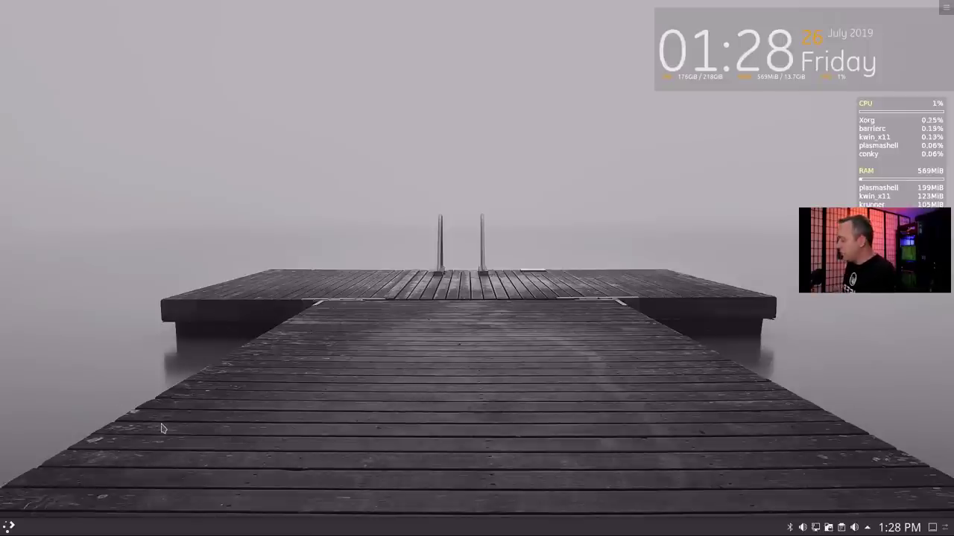
{"action": "key", "text": "super+e"}
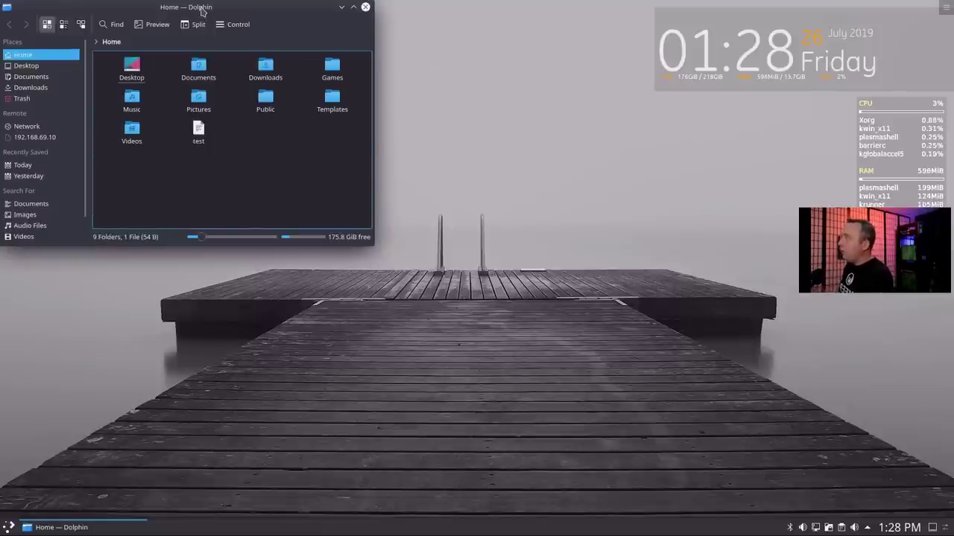
{"action": "left_click_drag", "start_coordinate": [201, 11], "coordinate": [345, 98]}
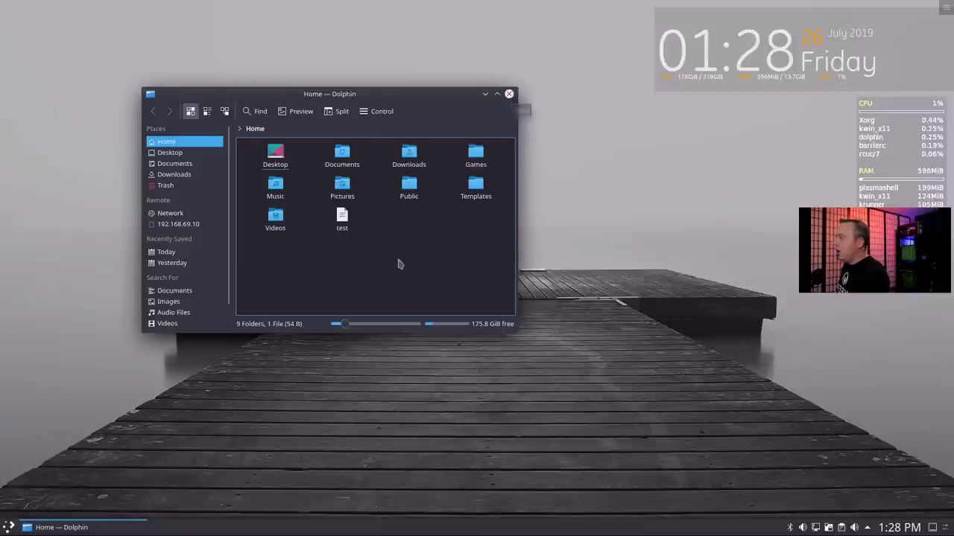
{"action": "left_click", "coordinate": [509, 95]}
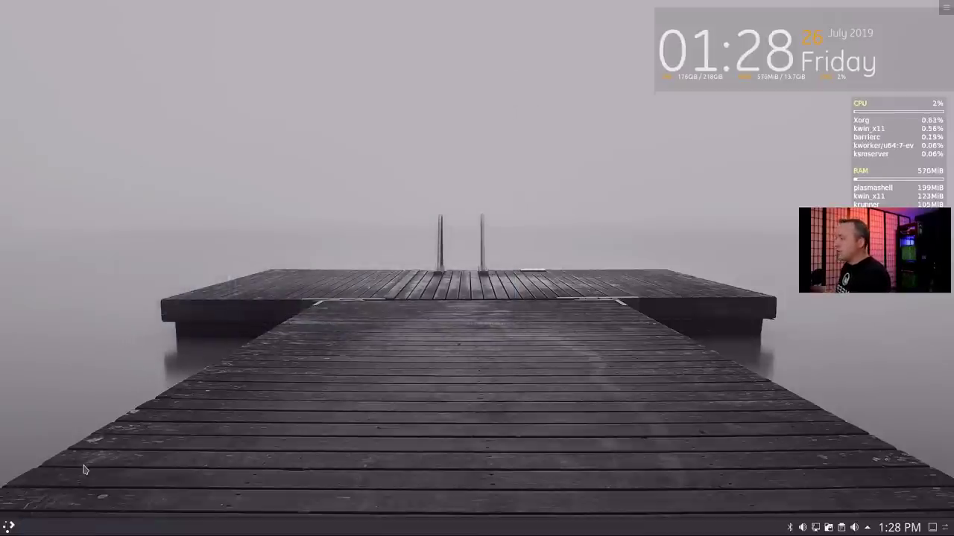
{"action": "key", "text": "super+Return"}
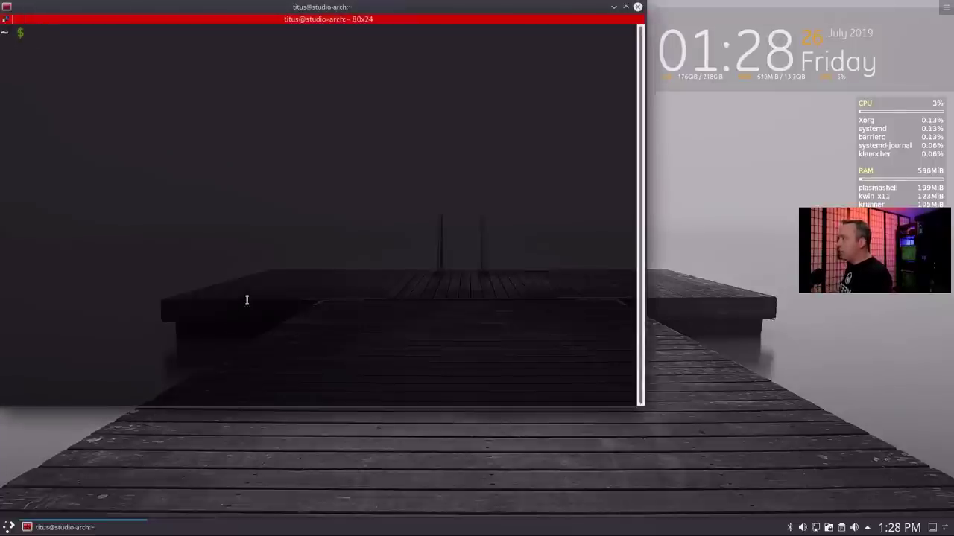
- Install nautilus with yay -S nautilus, entering the sudo password, then close Terminator
{"action": "type", "text": "y"}
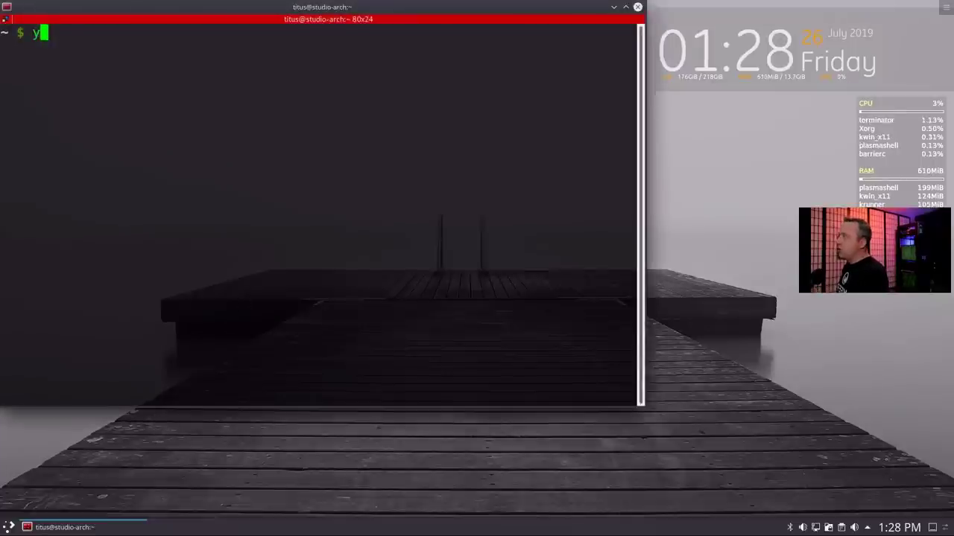
{"action": "type", "text": "ay -S nautil"}
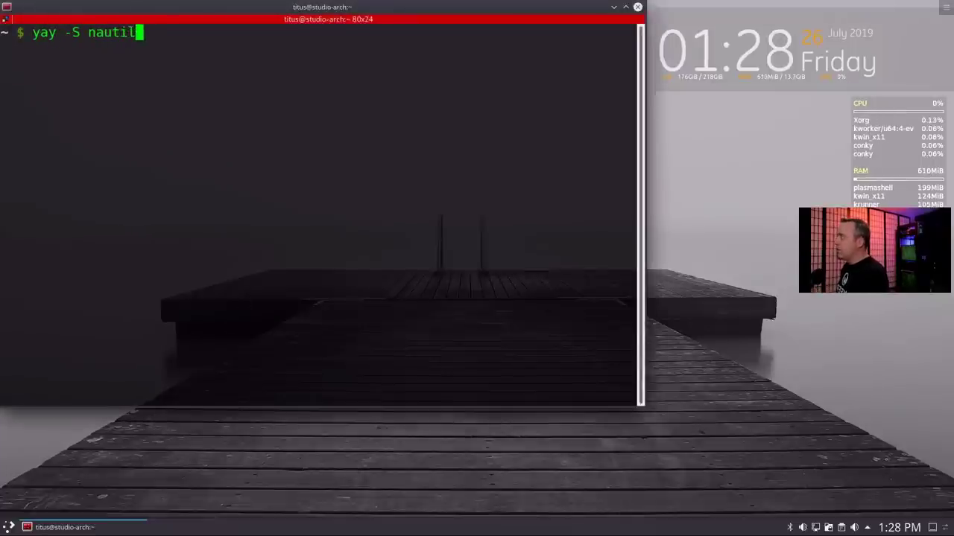
{"action": "type", "text": "us"}
{"action": "key", "text": "Return"}
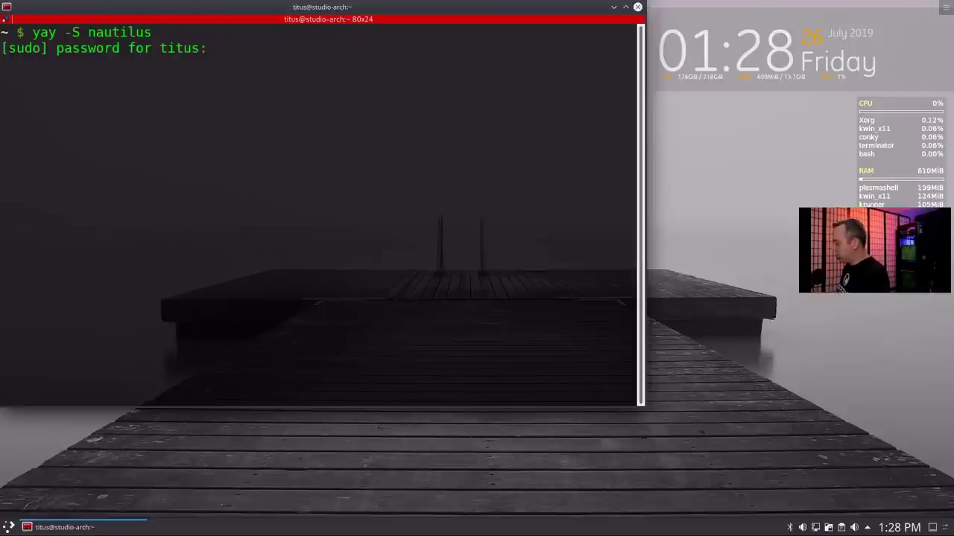
{"action": "key", "text": "Return"}
{"action": "key", "text": "Return"}
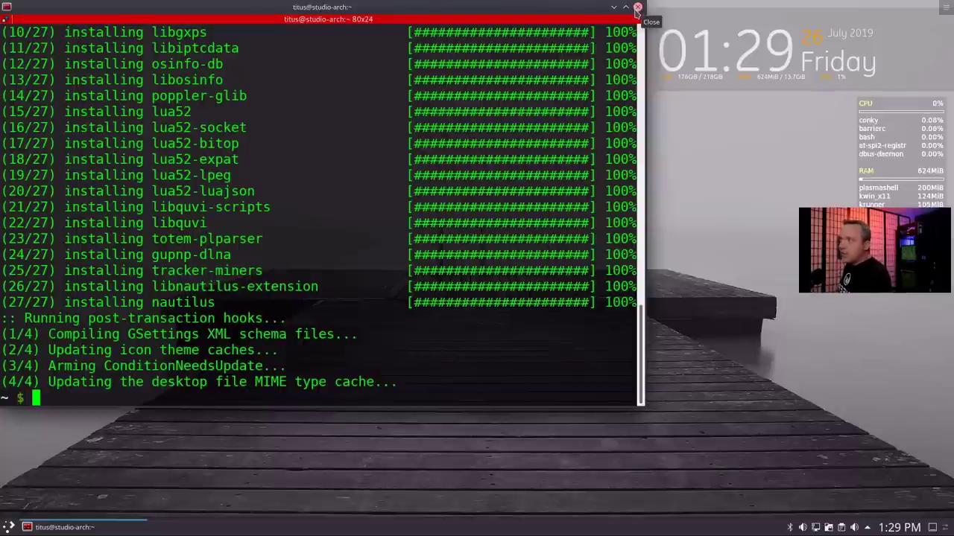
{"action": "left_click", "coordinate": [637, 9]}
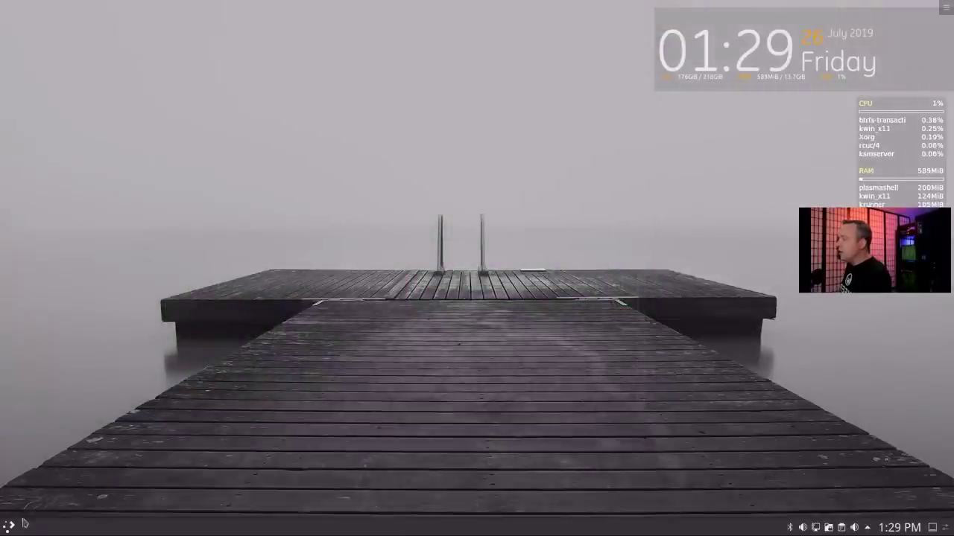
- Search 'files' in the launcher to open Files on Home, and centre its window
{"action": "left_click", "coordinate": [11, 526]}
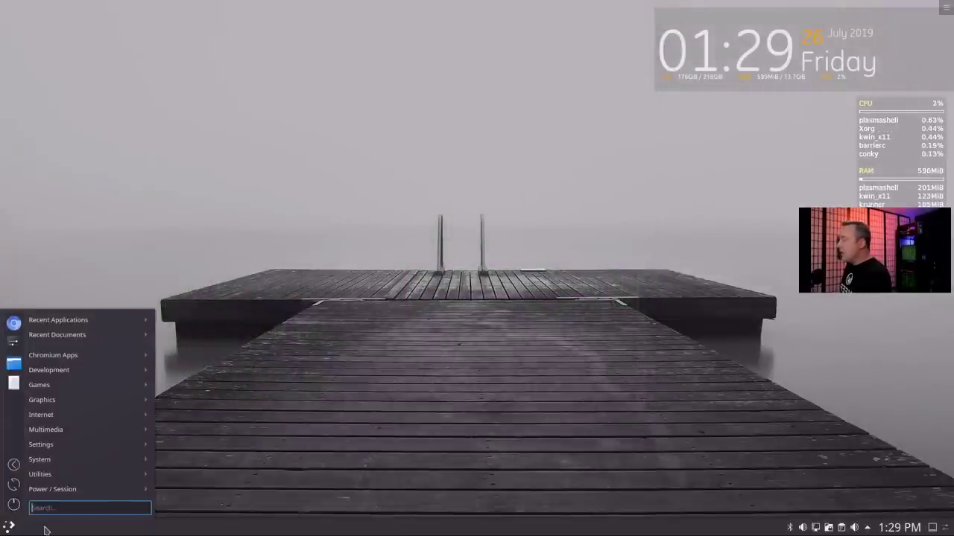
{"action": "type", "text": "file"}
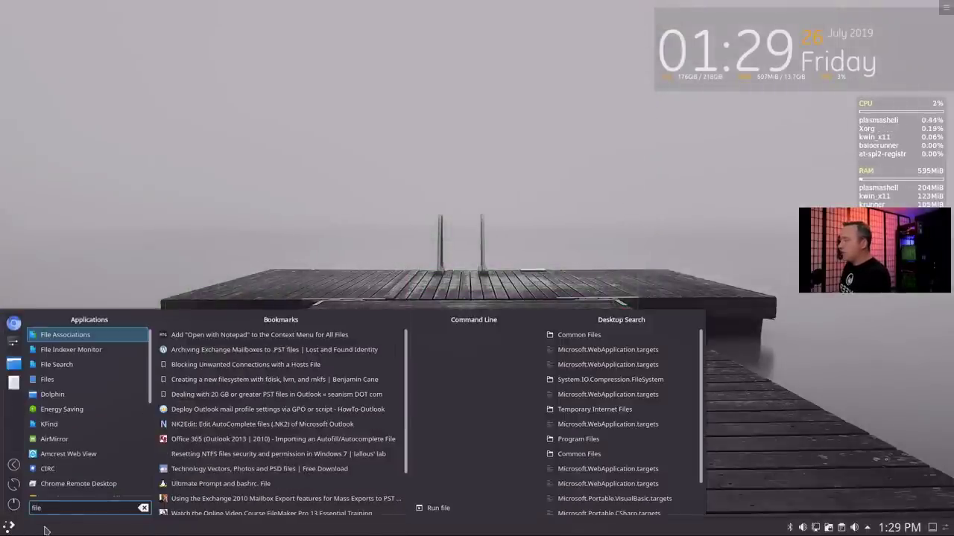
{"action": "type", "text": "s"}
{"action": "key", "text": "Return"}
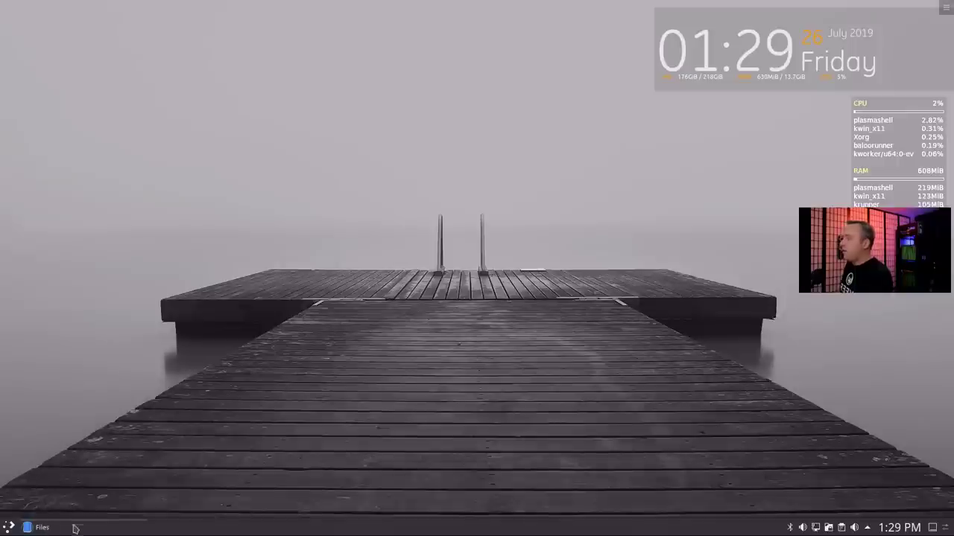
{"action": "left_click_drag", "start_coordinate": [179, 11], "coordinate": [326, 77]}
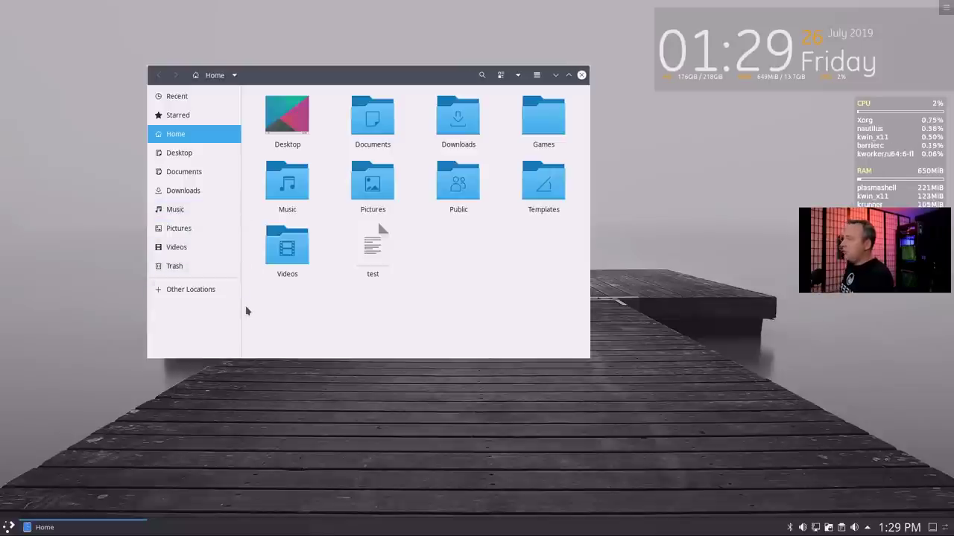
{"action": "key", "text": "alt+space"}
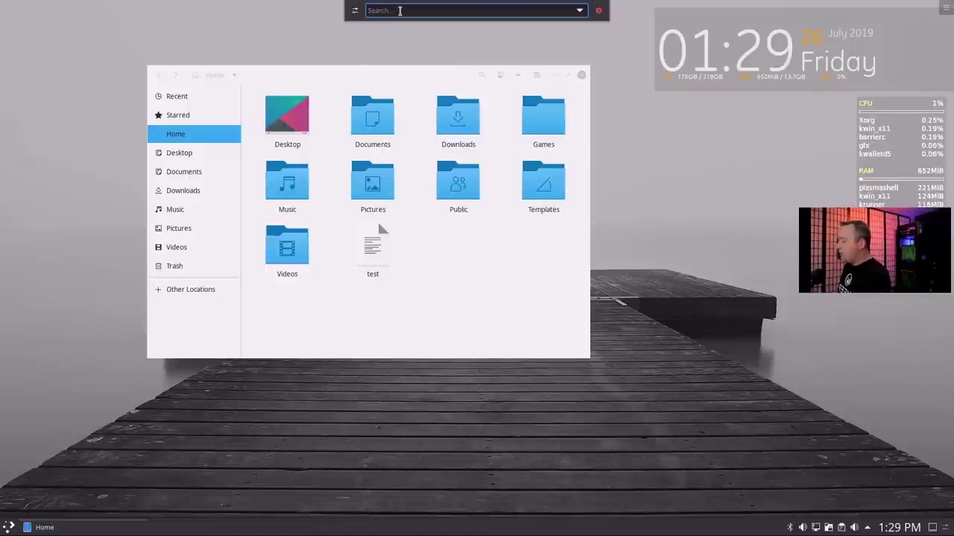
- In Default Applications, set the File Manager to Files, apply, and close
{"action": "type", "text": "default"}
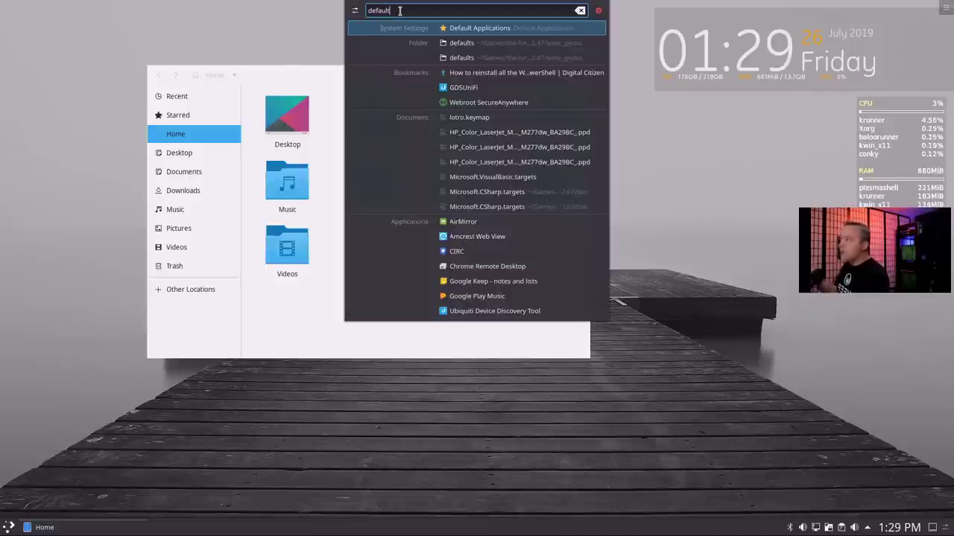
{"action": "key", "text": "Return"}
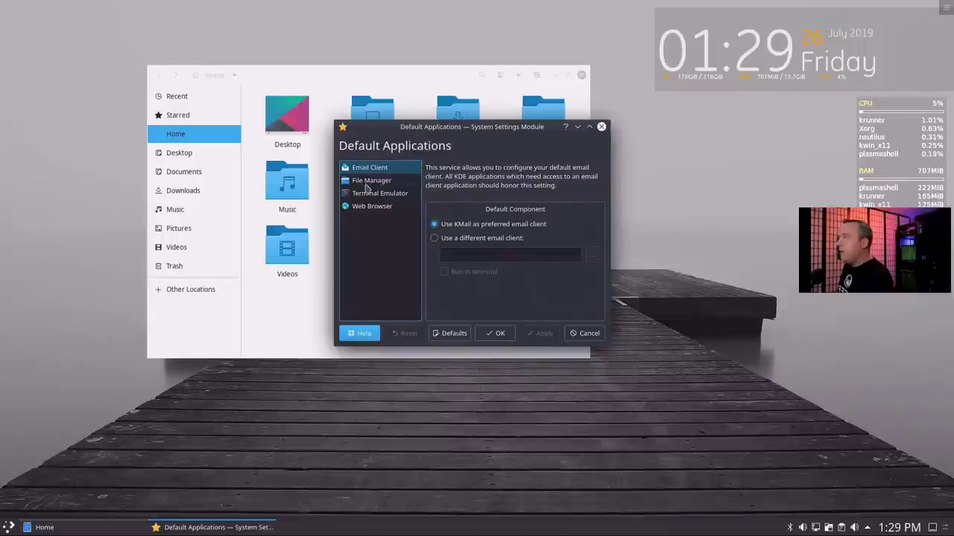
{"action": "left_click", "coordinate": [367, 181]}
{"action": "left_click", "coordinate": [451, 265]}
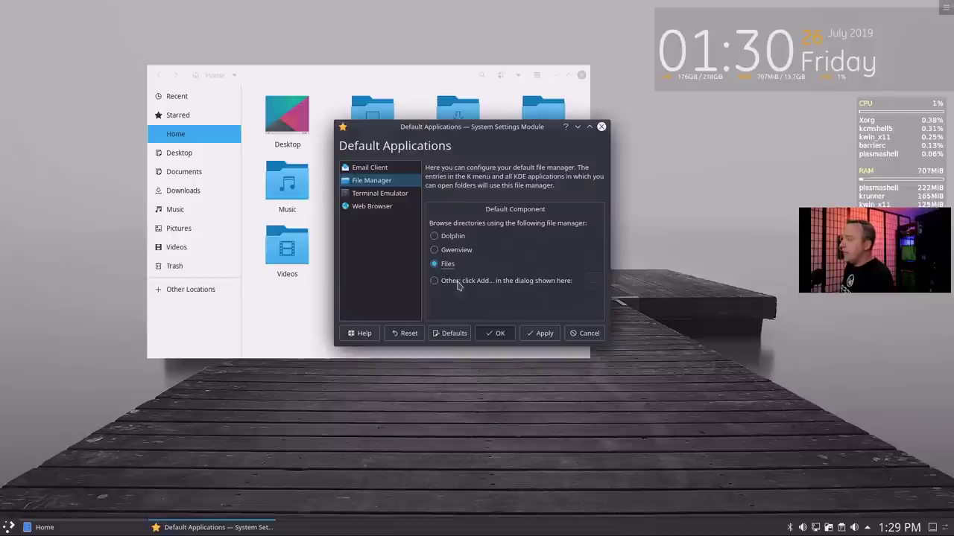
{"action": "left_click", "coordinate": [543, 334]}
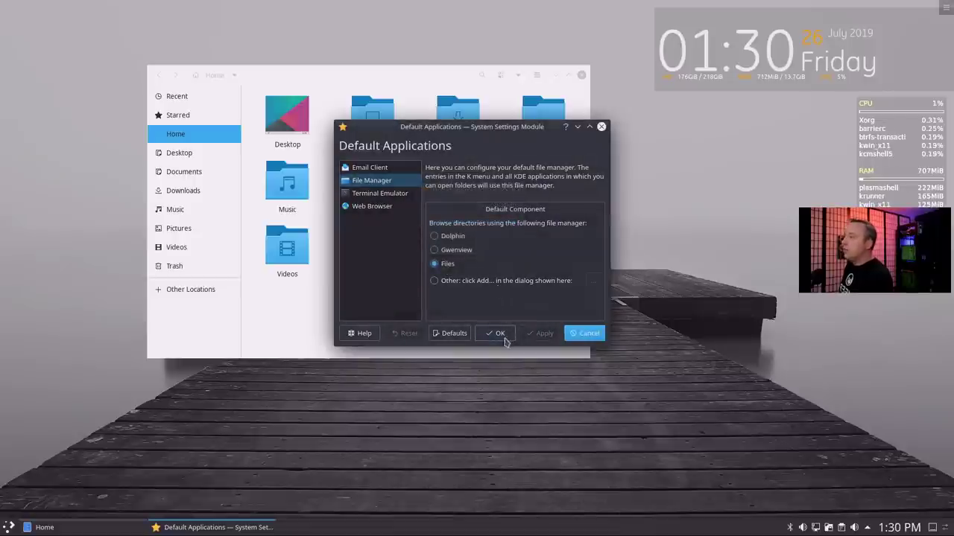
{"action": "left_click", "coordinate": [502, 336]}
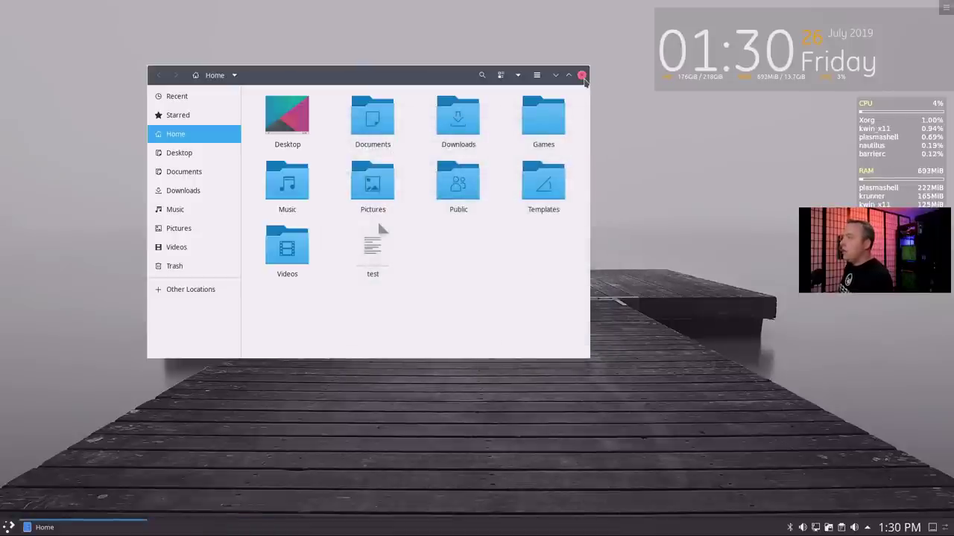
- Close the Files window, then briefly look through the application menu and dismiss it
{"action": "left_click", "coordinate": [582, 76]}
{"action": "left_click", "coordinate": [9, 526]}
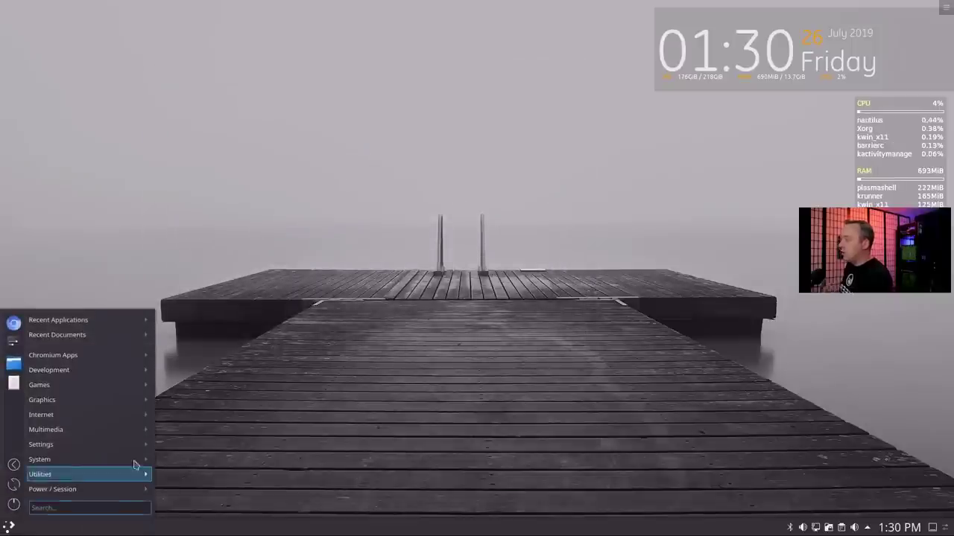
{"action": "mouse_move", "coordinate": [131, 474]}
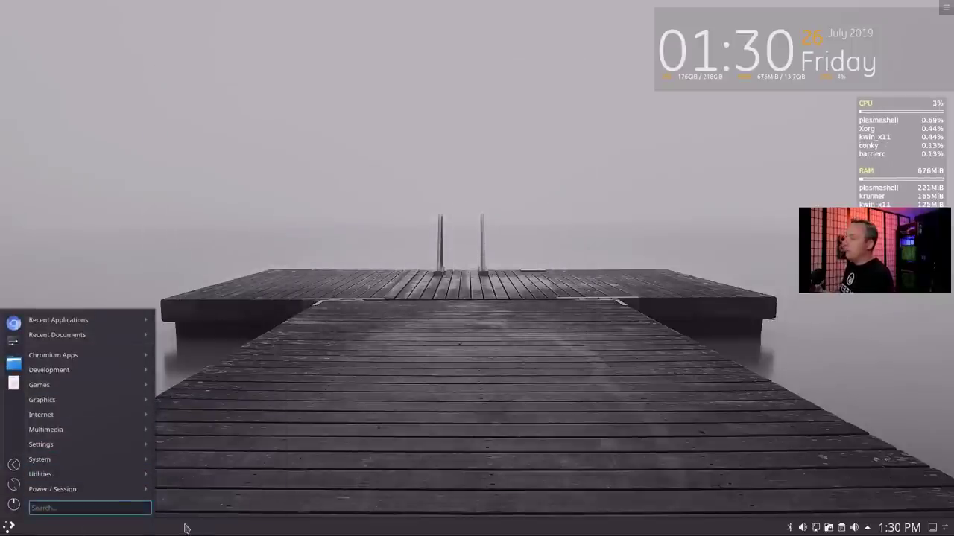
{"action": "left_click", "coordinate": [368, 400]}
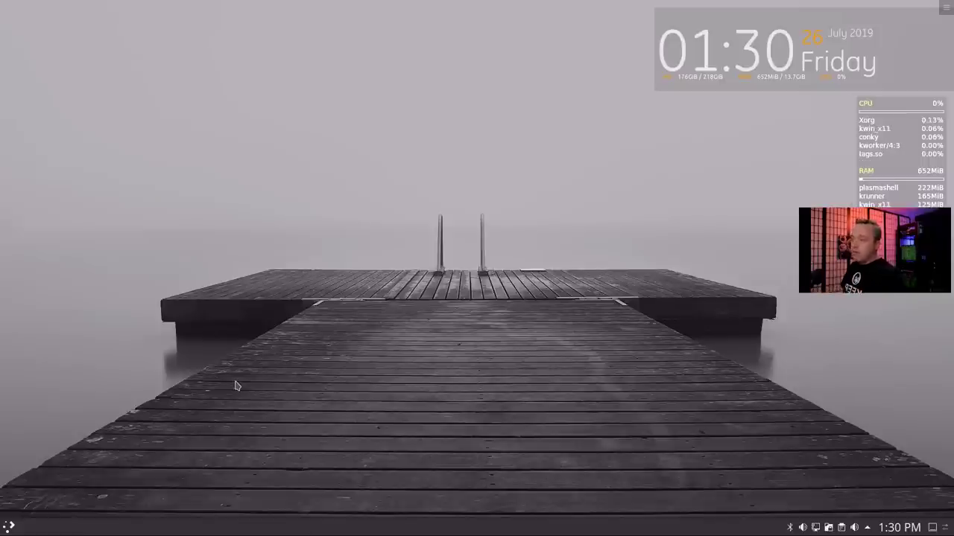
- Browse the application menu's Games and Graphics categories, then bring up a new terminal
{"action": "left_click", "coordinate": [8, 527]}
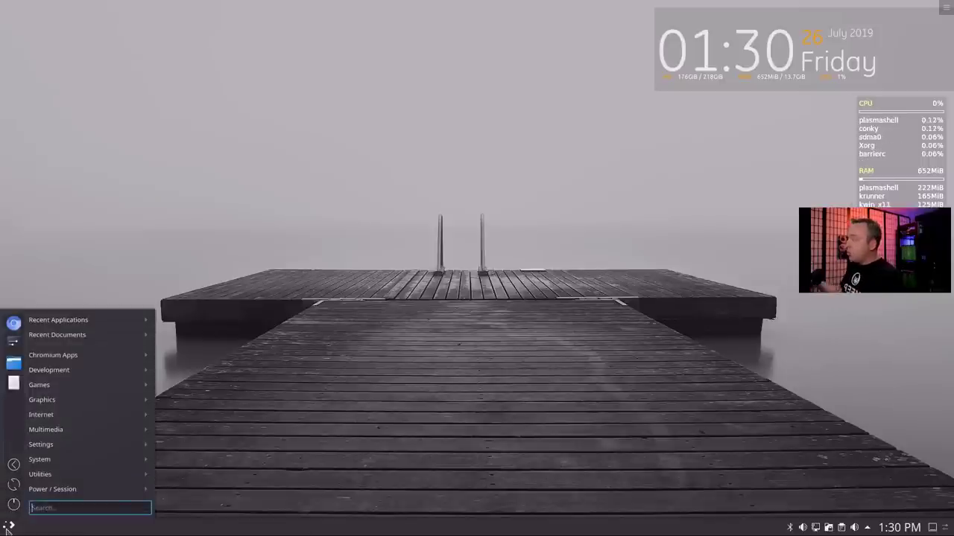
{"action": "mouse_move", "coordinate": [77, 406]}
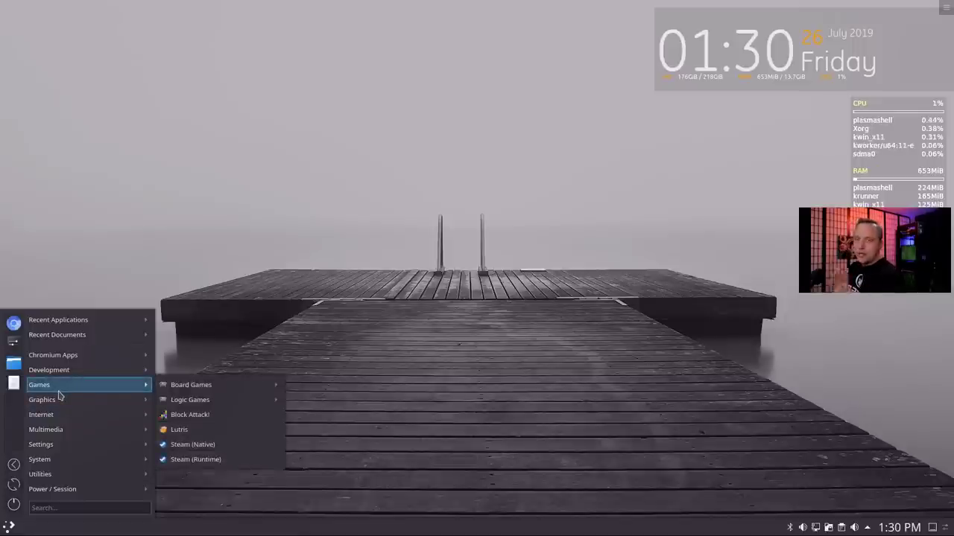
{"action": "mouse_move", "coordinate": [72, 361]}
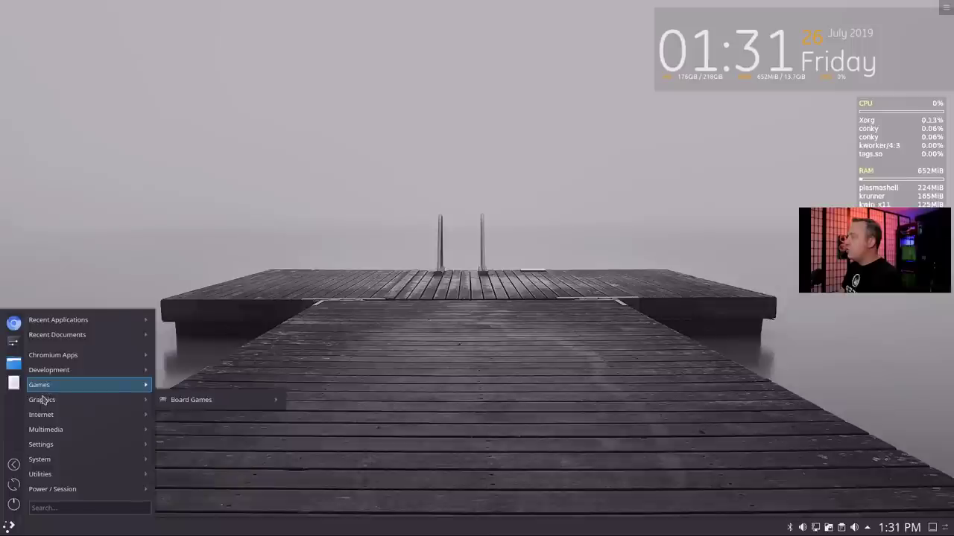
{"action": "mouse_move", "coordinate": [41, 403]}
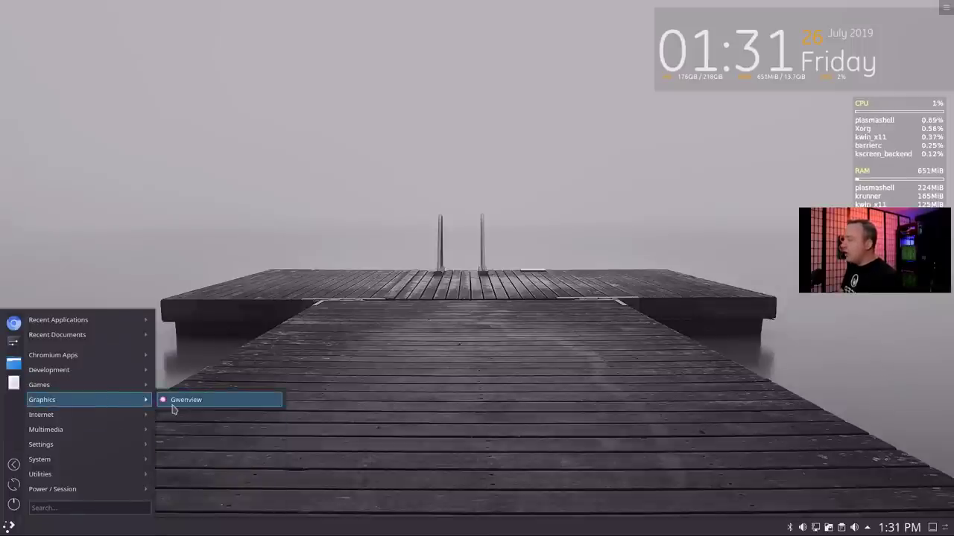
{"action": "left_click", "coordinate": [292, 326]}
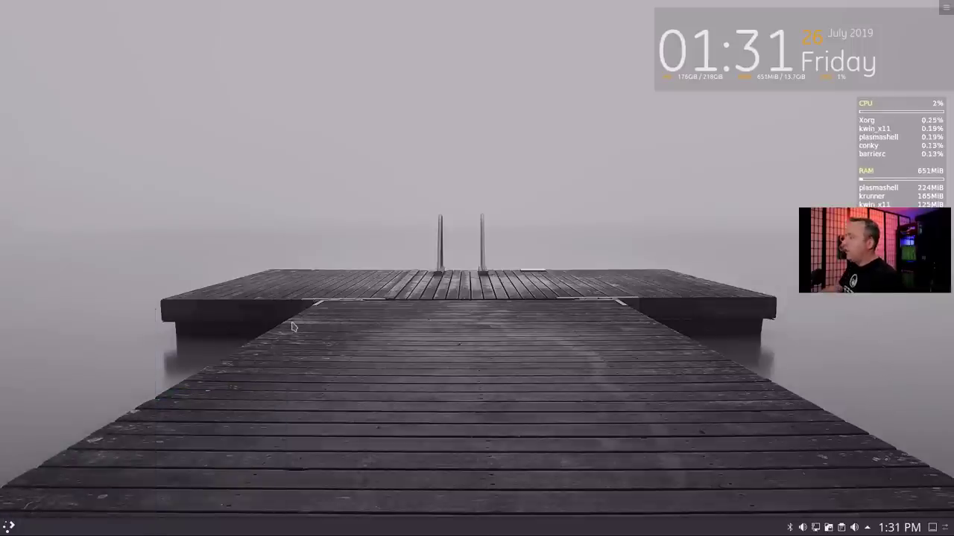
{"action": "key", "text": "ctrl+alt+t"}
- Uninstall gwenview with 'yay -R gwenview', authenticating and confirming removal, then exit the terminal
{"action": "type", "text": "yay -R "}
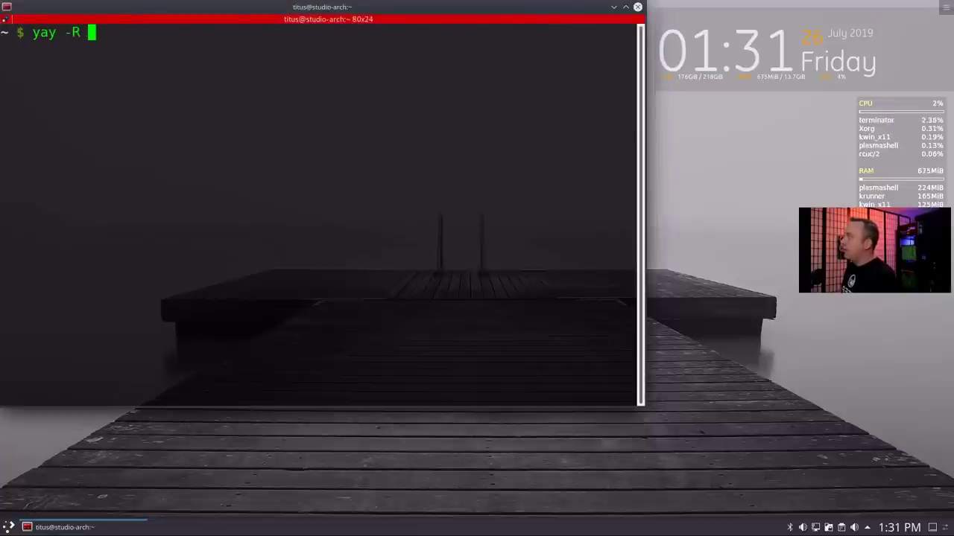
{"action": "type", "text": "gwenview"}
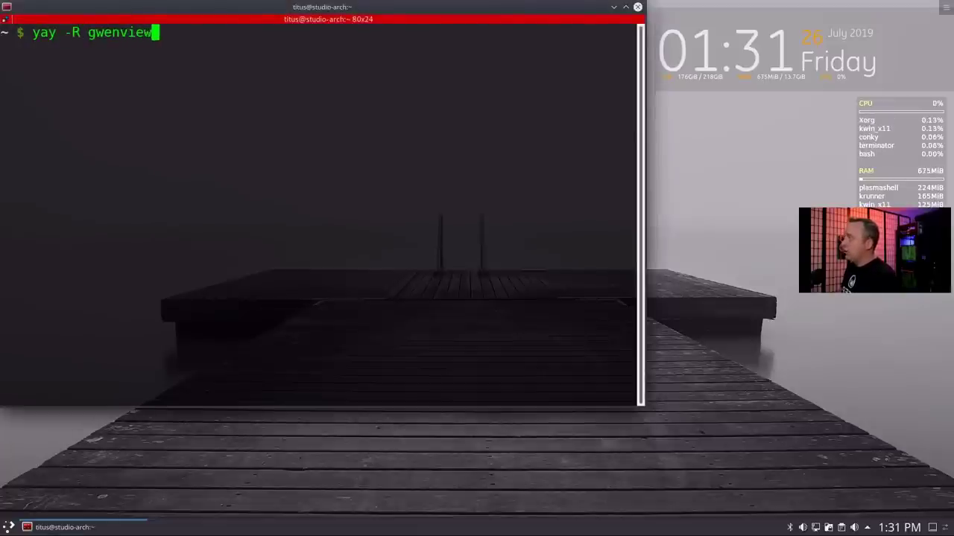
{"action": "key", "text": "Return"}
{"action": "key", "text": "Return"}
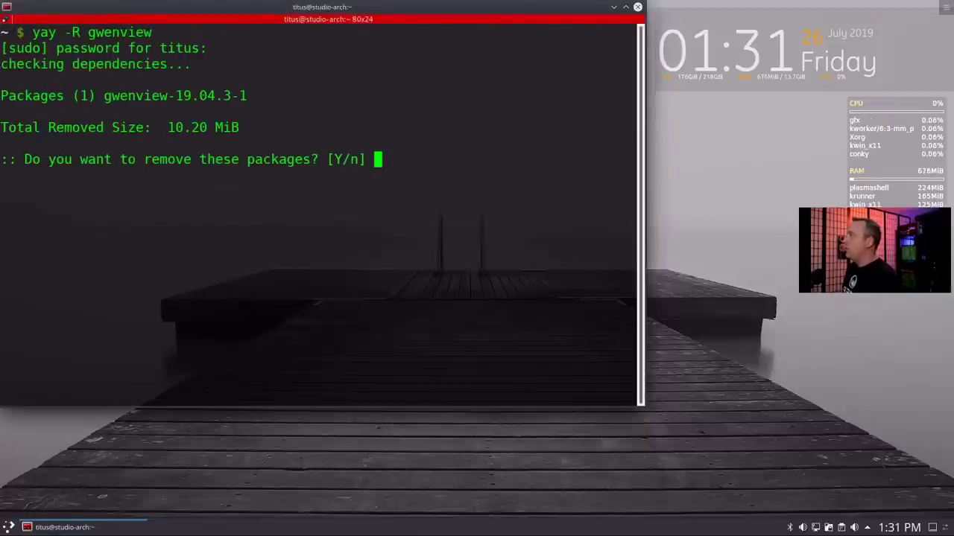
{"action": "key", "text": "Return"}
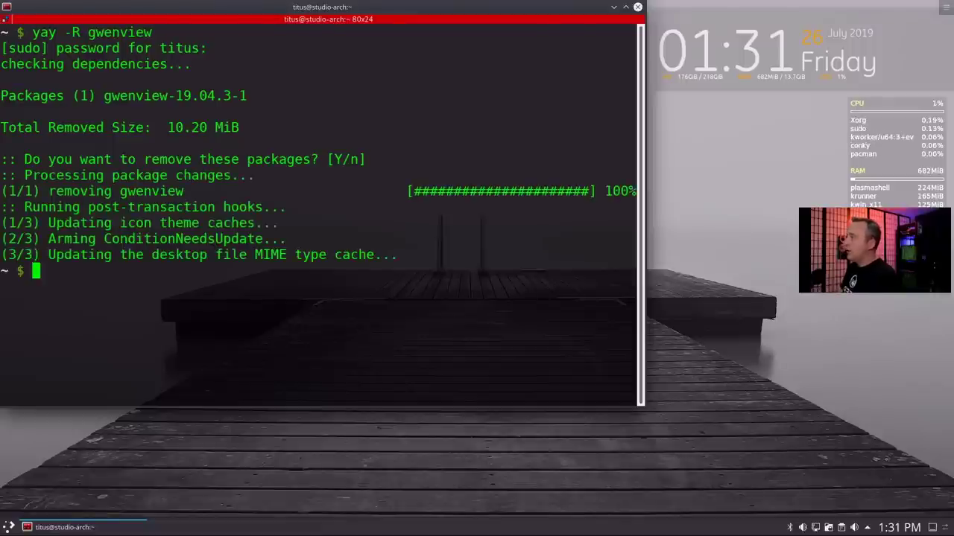
{"action": "type", "text": "exit"}
{"action": "key", "text": "Return"}
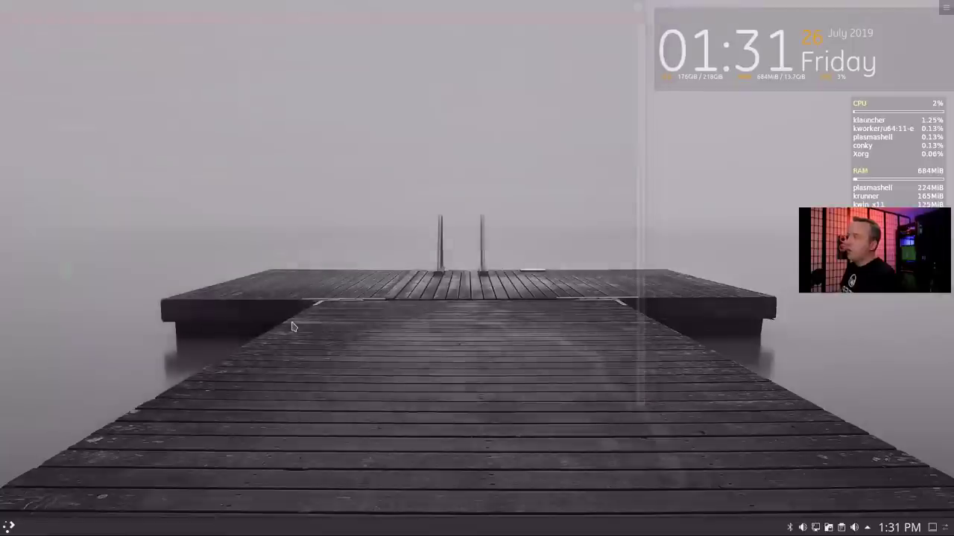
- Bring up the KDE application launcher with the Super key, showing its Development, Games and Internet categories
{"action": "key", "text": "super"}
{"action": "mouse_move", "coordinate": [47, 434]}
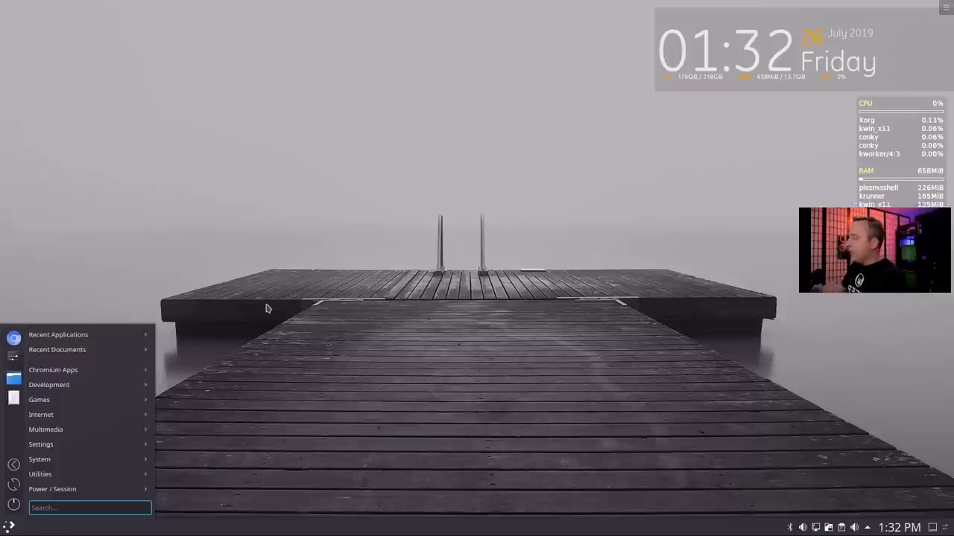
{"action": "mouse_move", "coordinate": [82, 372]}
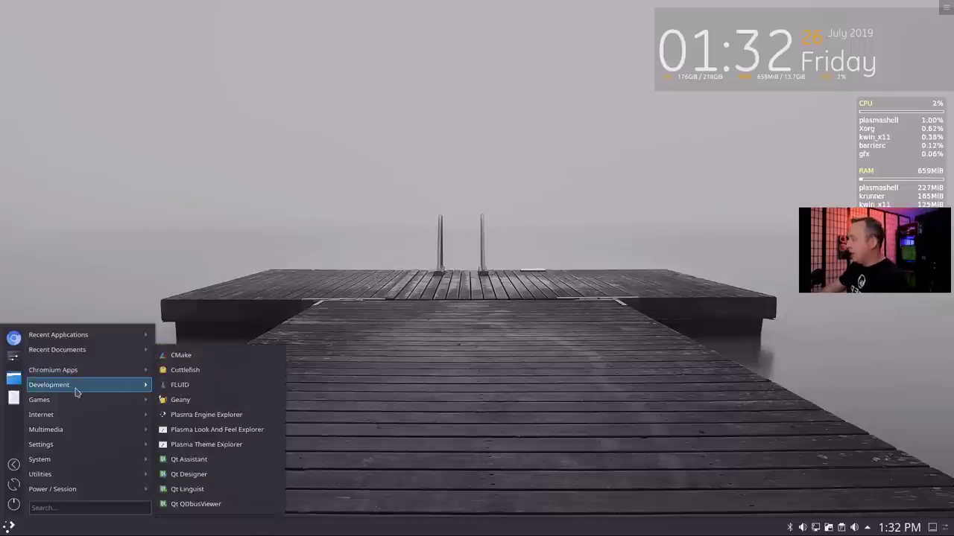
{"action": "mouse_move", "coordinate": [75, 403]}
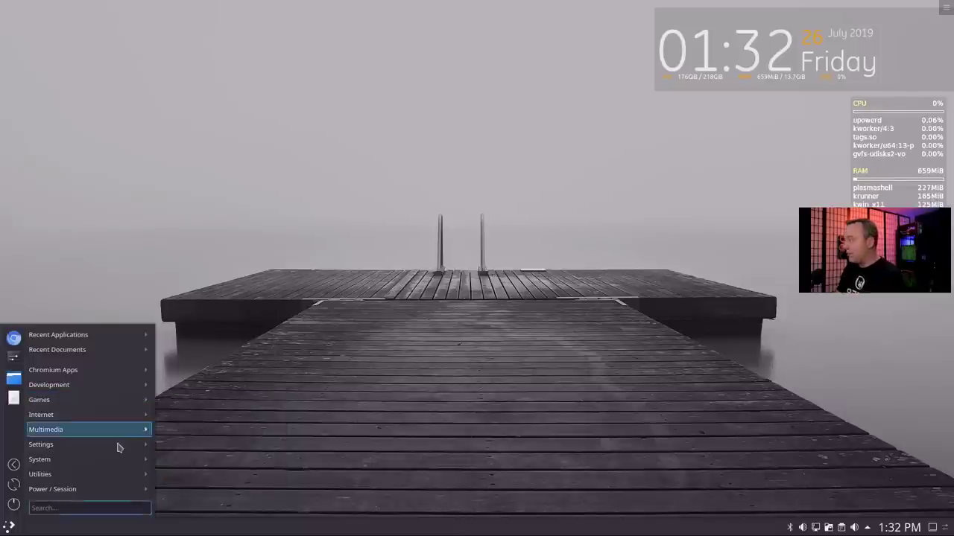
{"action": "mouse_move", "coordinate": [117, 419]}
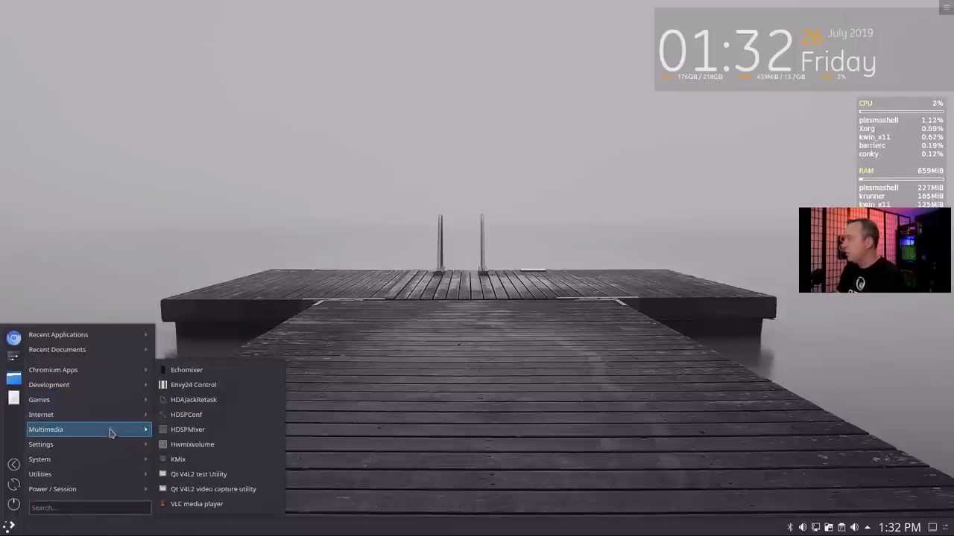
{"action": "mouse_move", "coordinate": [112, 461]}
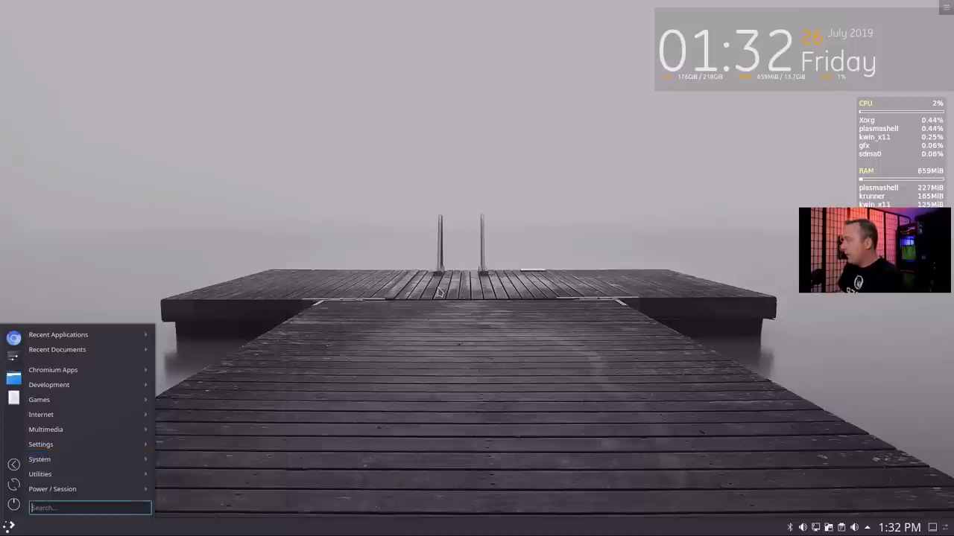
{"action": "left_click", "coordinate": [375, 324]}
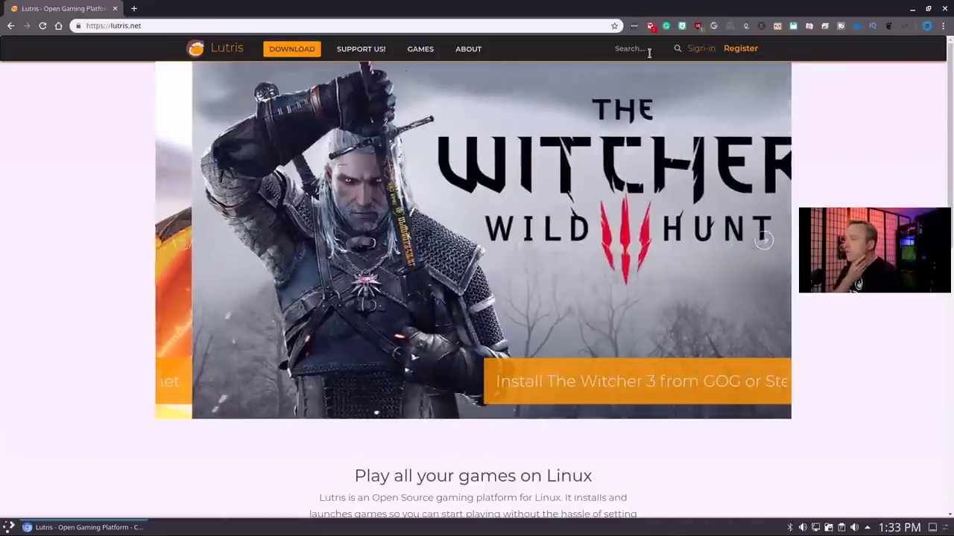
- Search lutris.net for 'World of warcraft' and open the World of Warcraft result
{"action": "left_click", "coordinate": [649, 51]}
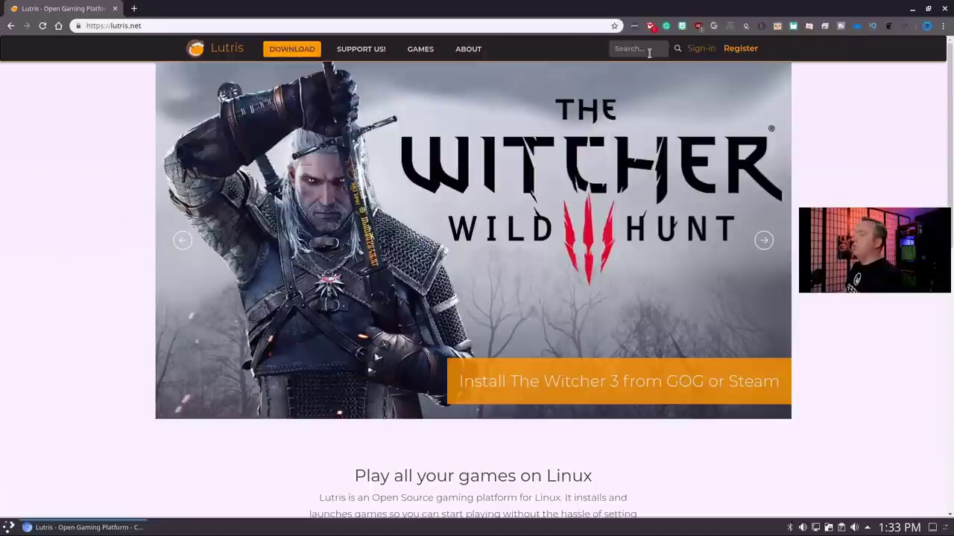
{"action": "type", "text": "World of war"}
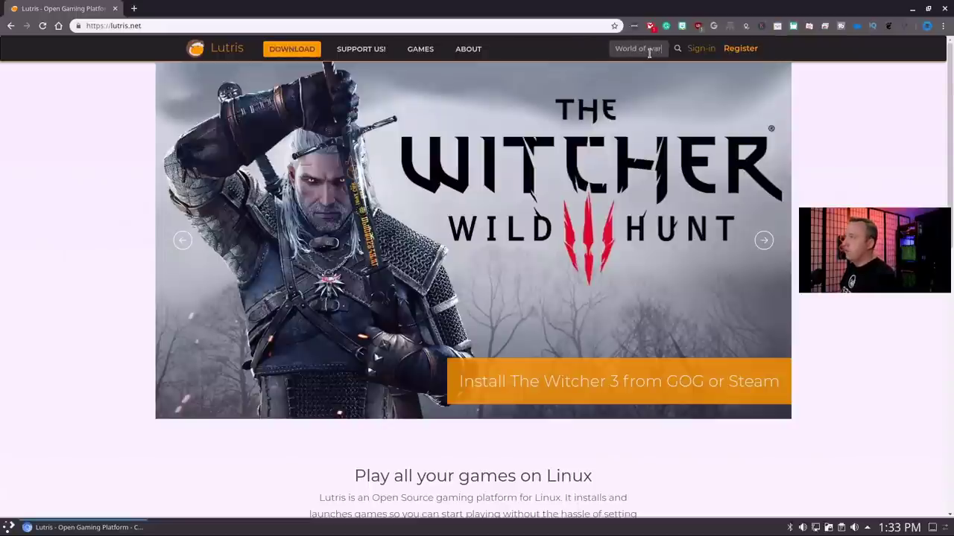
{"action": "type", "text": "craft"}
{"action": "key", "text": "Return"}
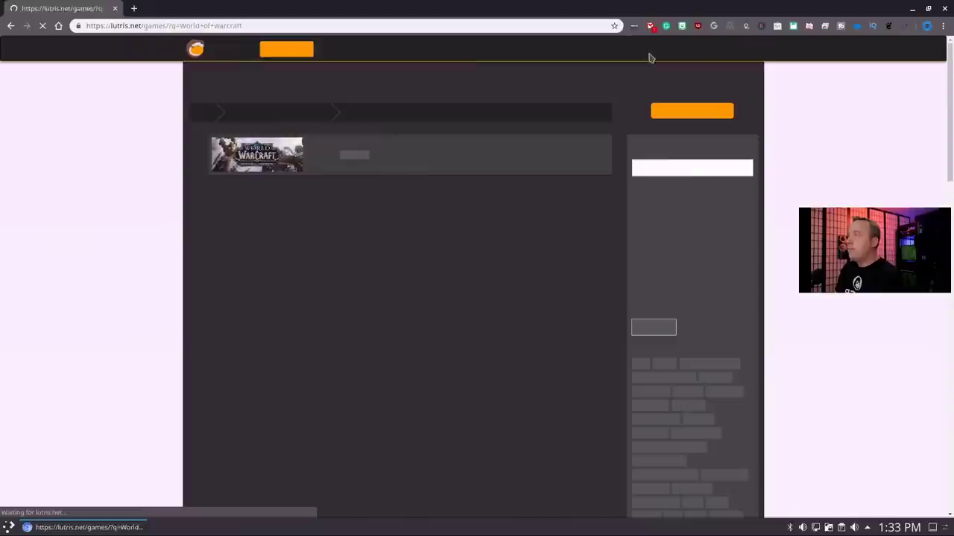
{"action": "left_click", "coordinate": [313, 149]}
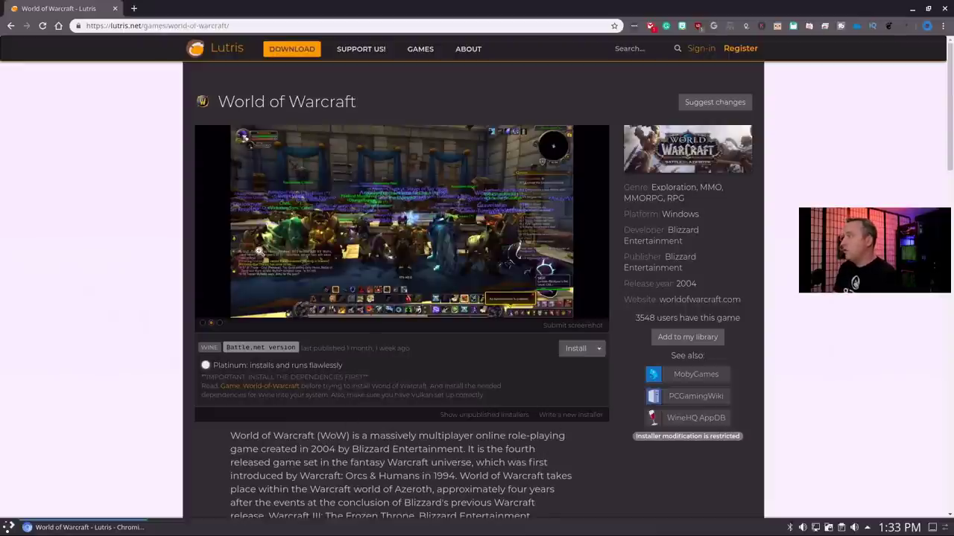
- Install World of Warcraft's Battle.net version through Lutris into the default world-of-warcraft directory
{"action": "left_click", "coordinate": [571, 349]}
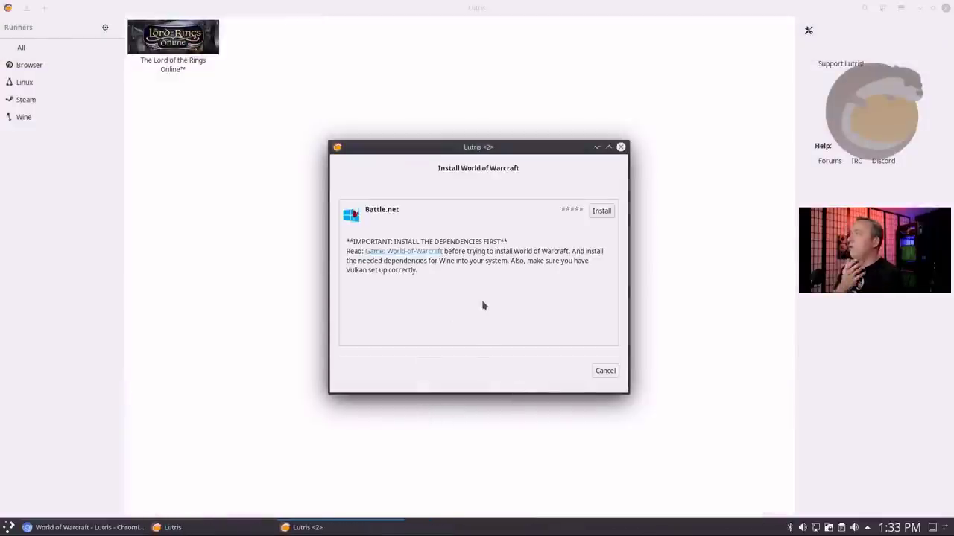
{"action": "left_click", "coordinate": [602, 213]}
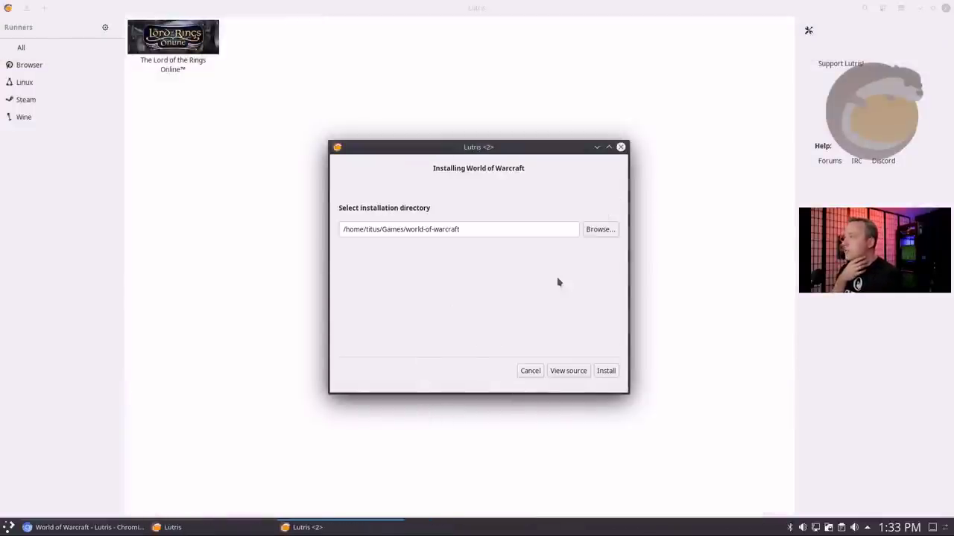
{"action": "left_click", "coordinate": [608, 373]}
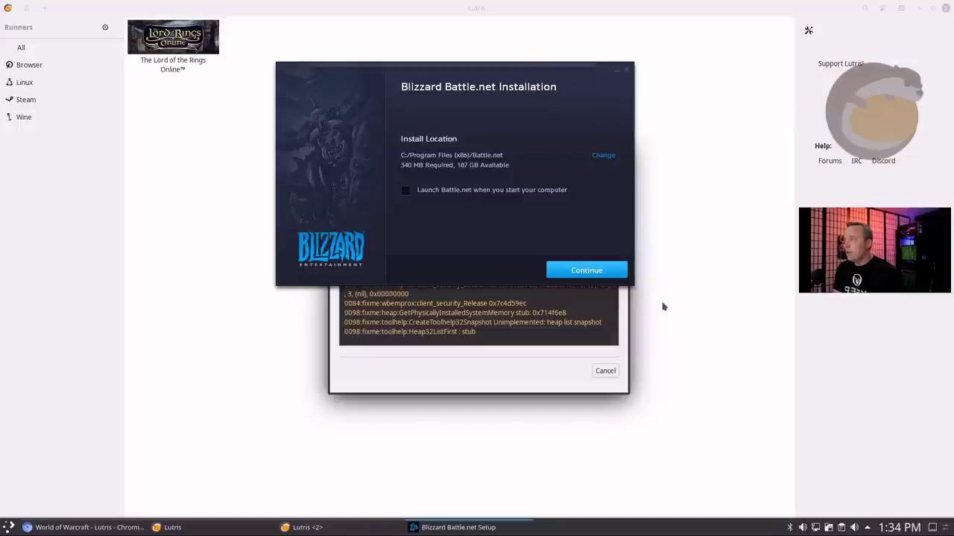
- Continue the Blizzard Battle.net installation and let it finish
{"action": "left_click", "coordinate": [605, 274]}
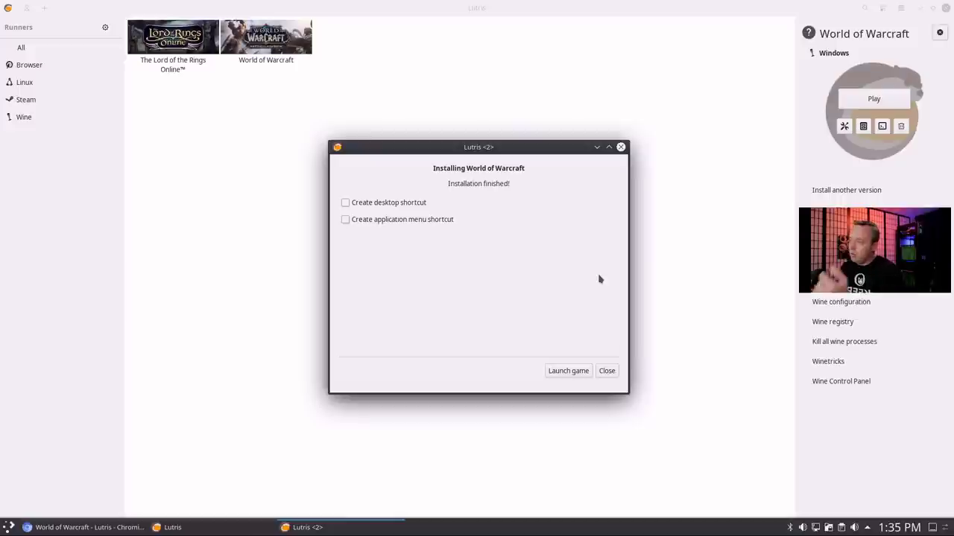
- Launch World of Warcraft, dismiss the Battle.net login window, and confirm quitting Lutris
{"action": "left_click", "coordinate": [570, 370]}
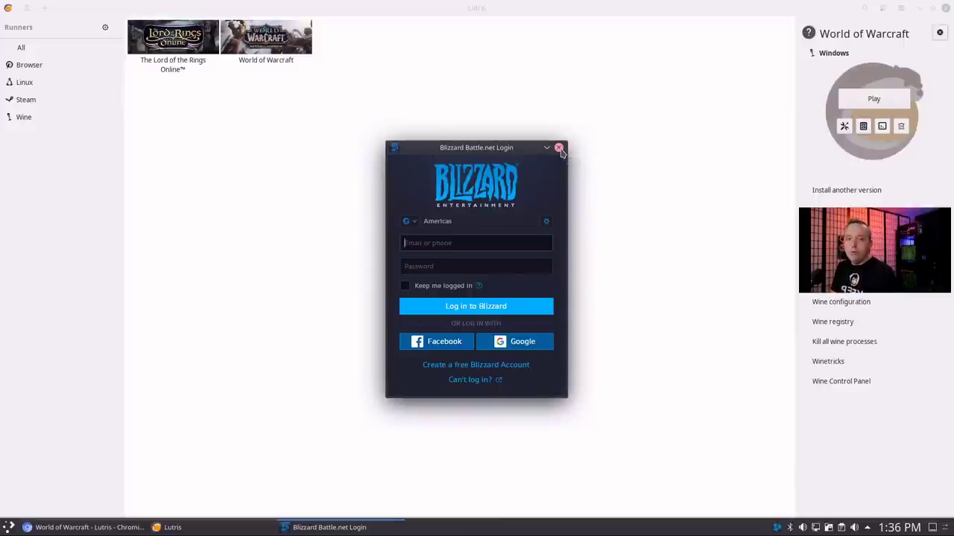
{"action": "left_click", "coordinate": [558, 148]}
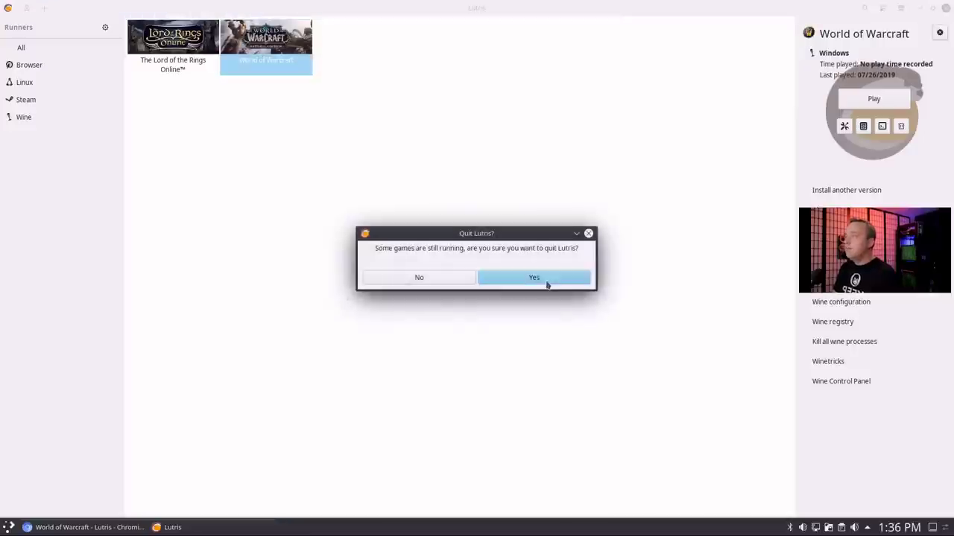
{"action": "left_click", "coordinate": [547, 281]}
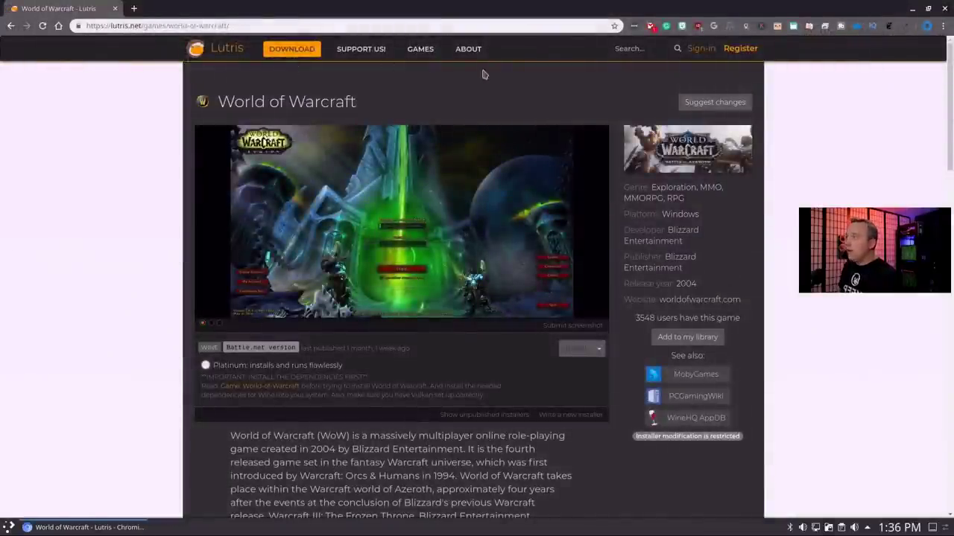
- Return to the lutris.net homepage via the site's Lutris logo
{"action": "left_click", "coordinate": [231, 49]}
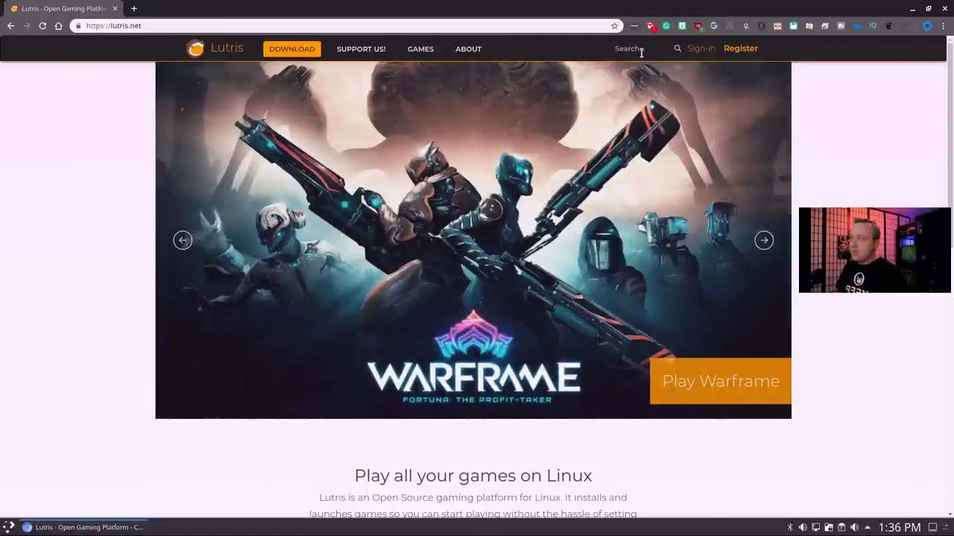
- Open the featured Warframe page and scroll through its Wine Standalone and Steam Proton installers
{"action": "left_click", "coordinate": [660, 394]}
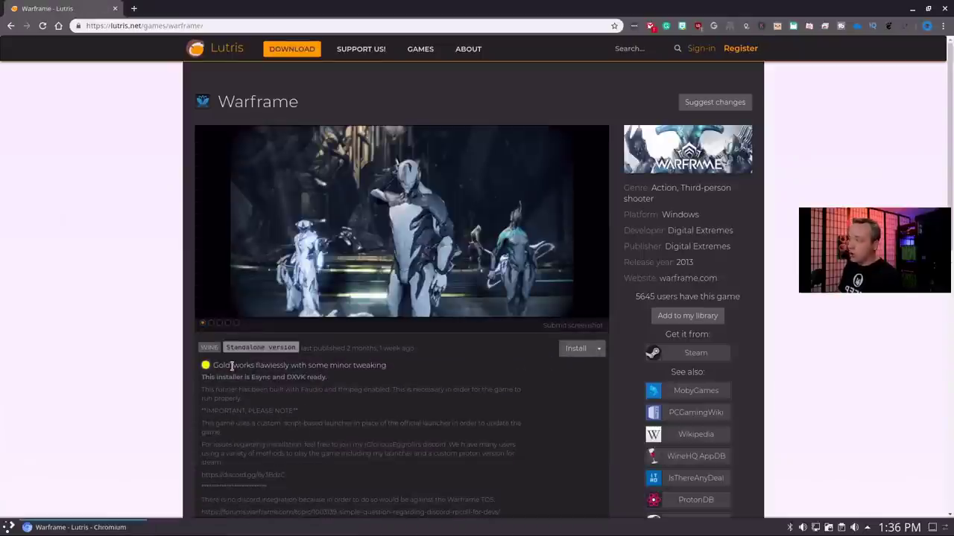
{"action": "scroll", "coordinate": [247, 371], "scroll_direction": "down", "scroll_amount": 2}
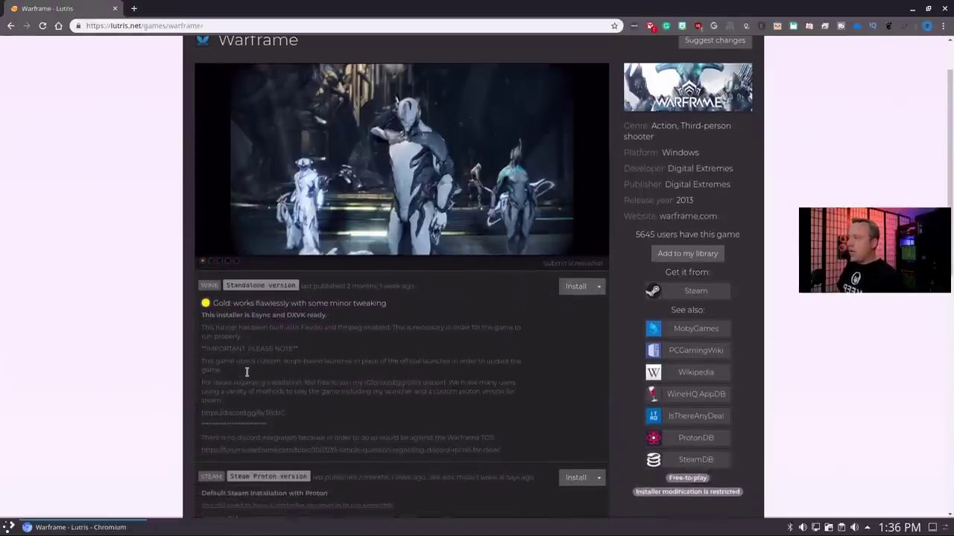
{"action": "scroll", "coordinate": [246, 371], "scroll_direction": "down", "scroll_amount": 1}
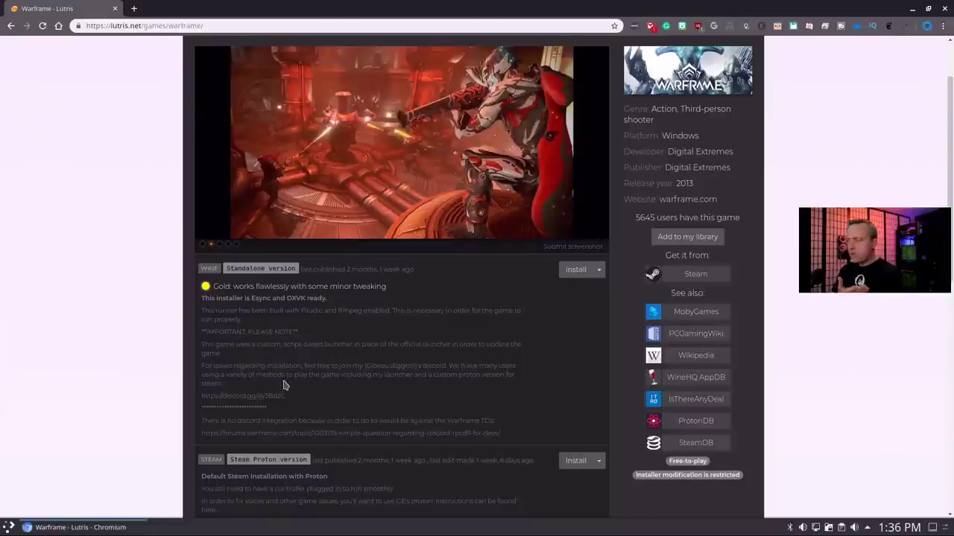
{"action": "scroll", "coordinate": [283, 384], "scroll_direction": "down", "scroll_amount": 1}
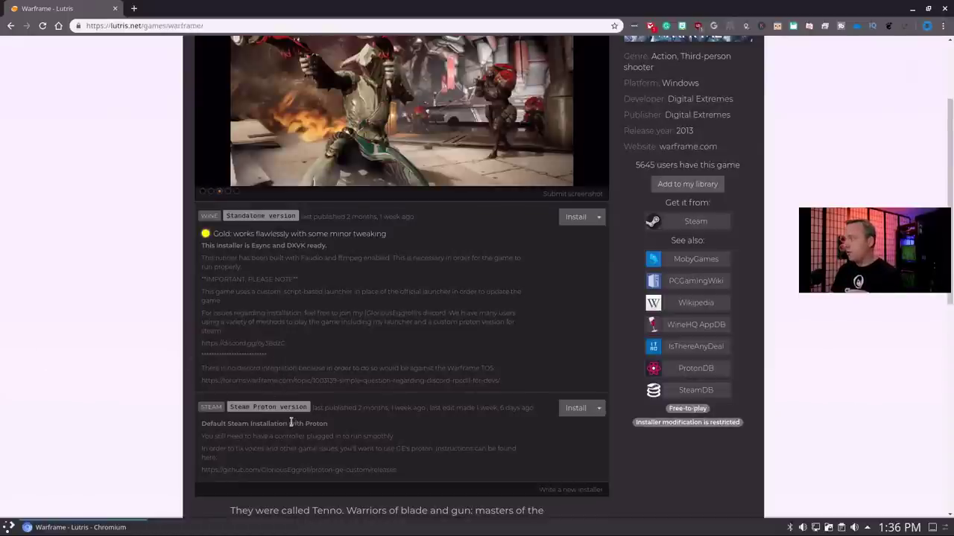
{"action": "scroll", "coordinate": [273, 330], "scroll_direction": "up", "scroll_amount": 1}
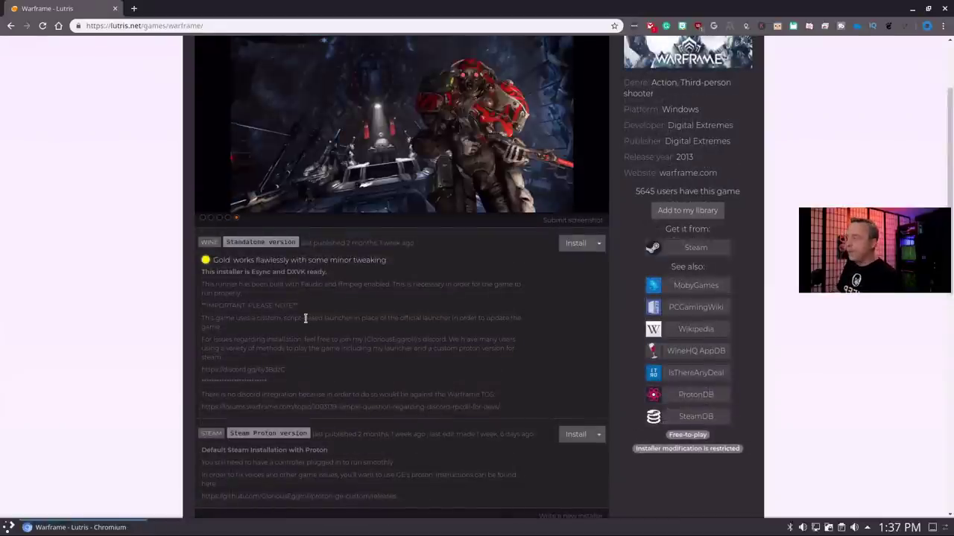
{"action": "scroll", "coordinate": [308, 341], "scroll_direction": "up", "scroll_amount": 3}
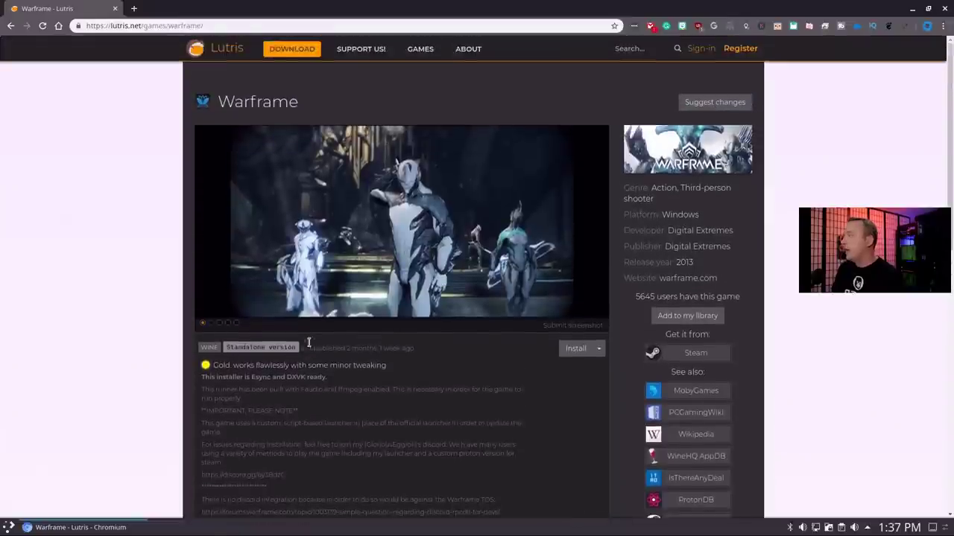
{"action": "left_click", "coordinate": [163, 26]}
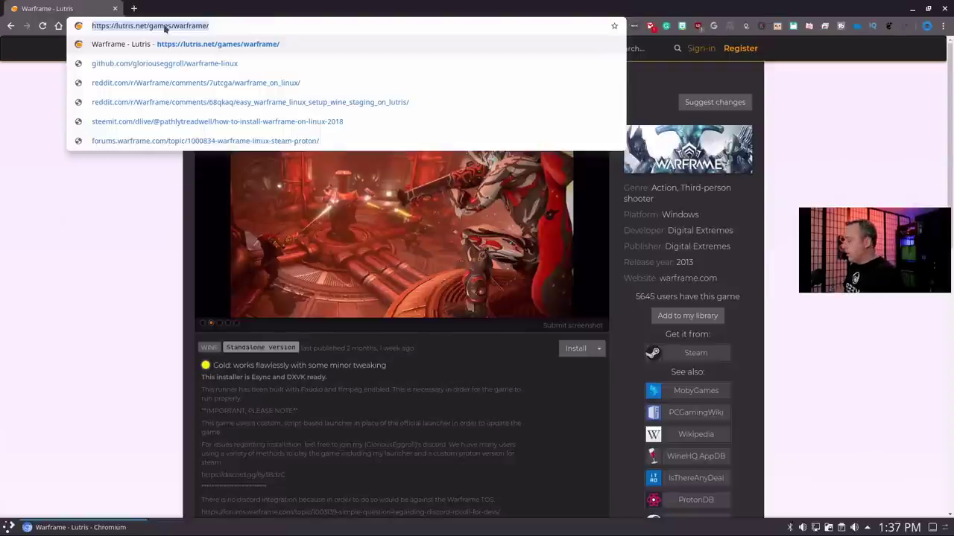
- Visit protondb.com, highlight its Gold-rated percentages for top games, then close Chromium
{"action": "type", "text": "pro"}
{"action": "key", "text": "Return"}
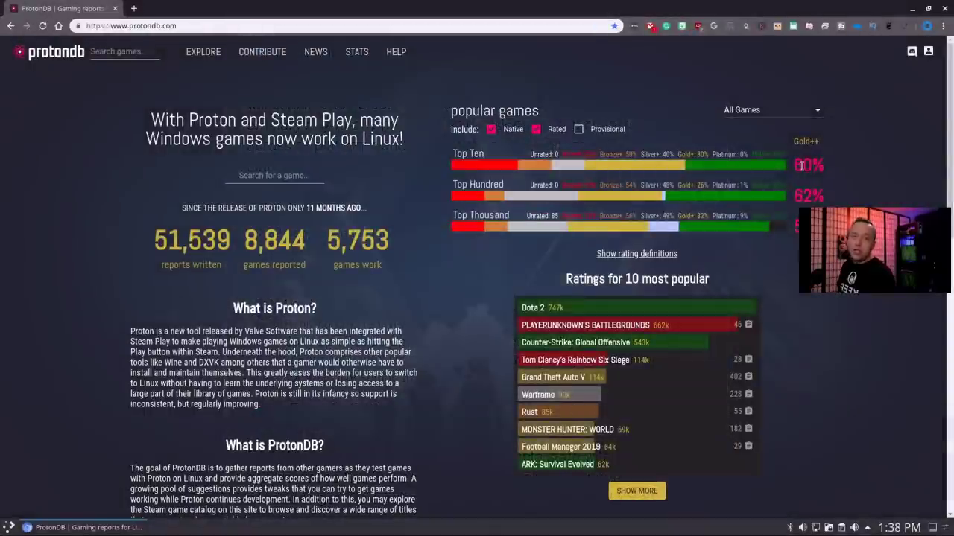
{"action": "left_click_drag", "start_coordinate": [793, 155], "coordinate": [796, 224]}
{"action": "left_click", "coordinate": [795, 224]}
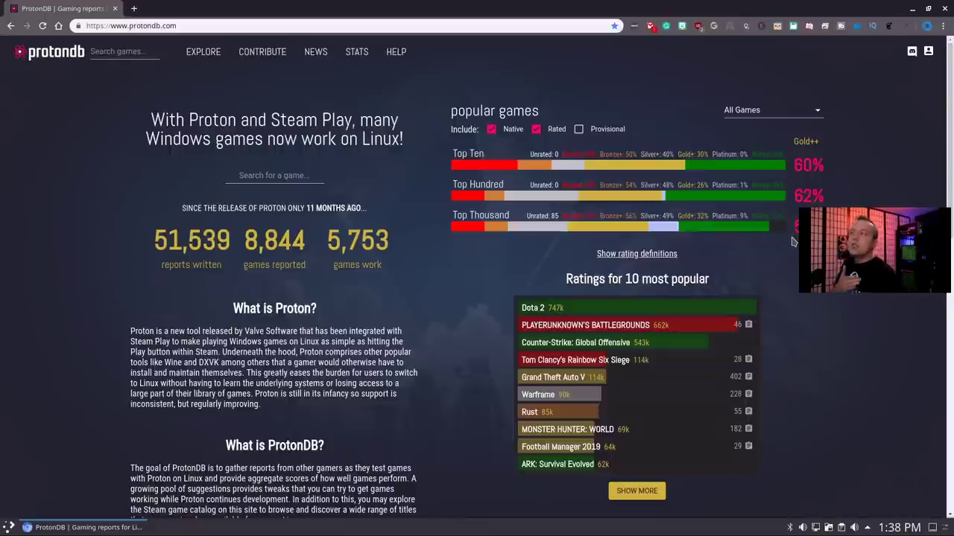
{"action": "key", "text": "alt+F4"}
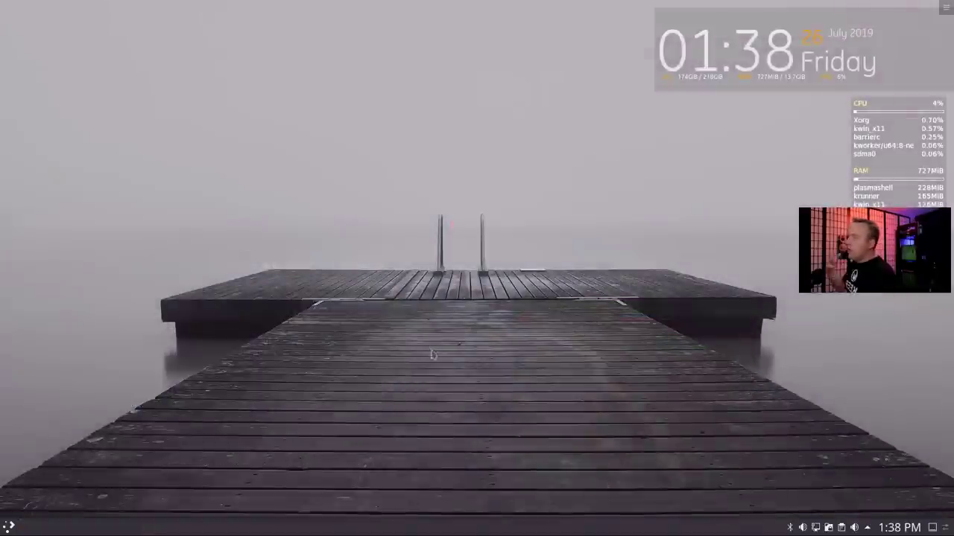